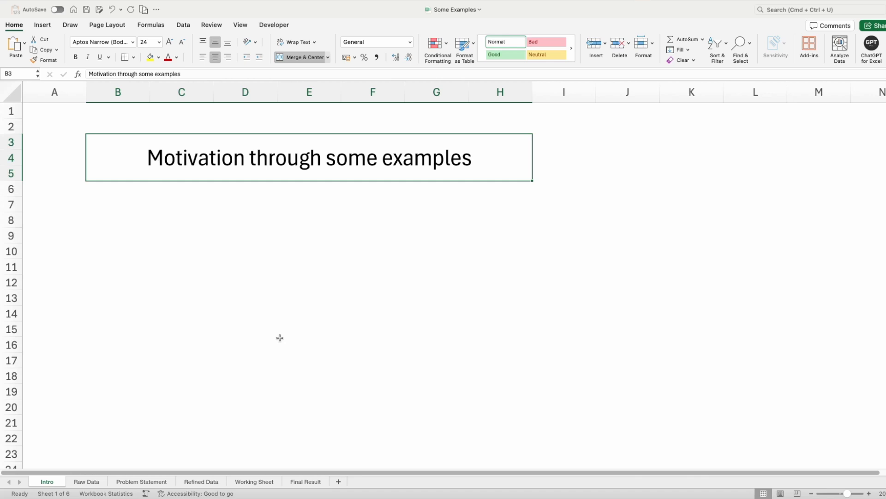
# - Open the Raw Data sheet and examine the extent and entries of the Category - Sub Categories column
pyautogui.click(86, 481)
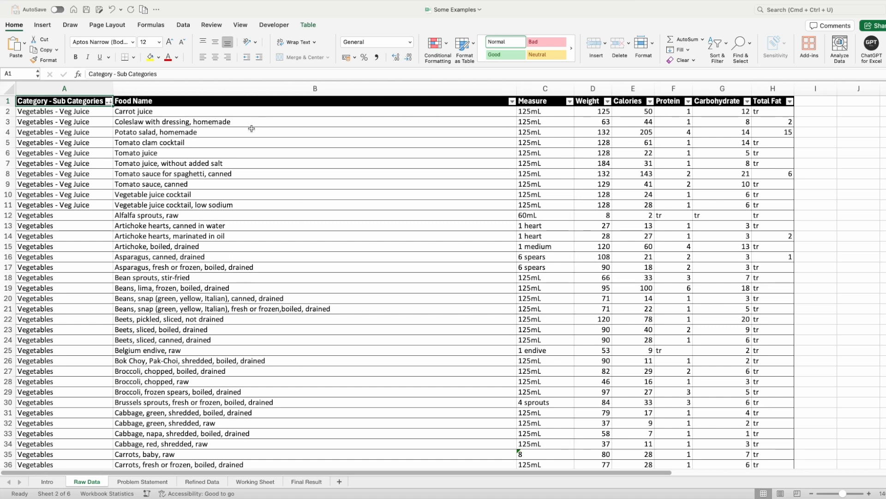
pyautogui.press('Down')
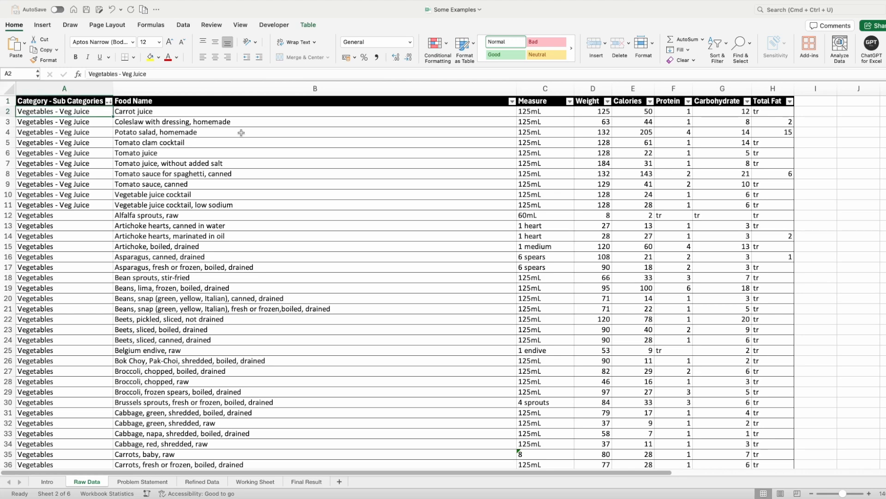
pyautogui.hotkey('ctrl', 'shift', 'Down')
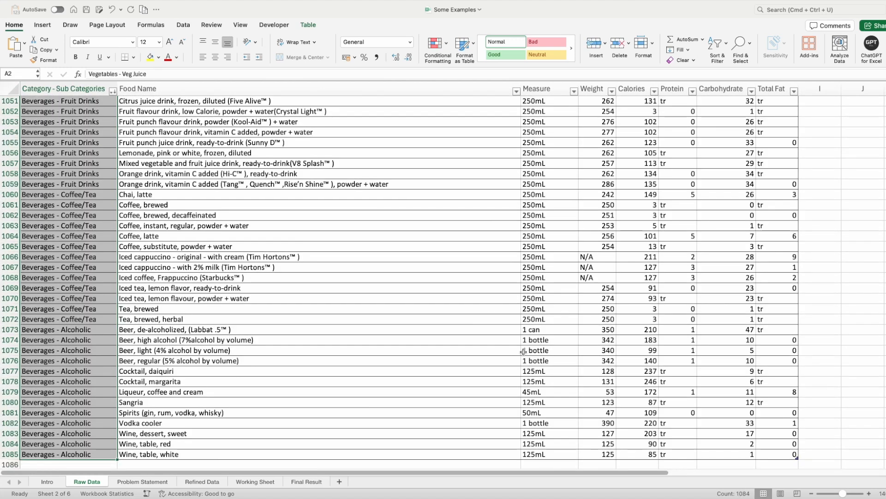
pyautogui.hotkey('ctrl', 'Home')
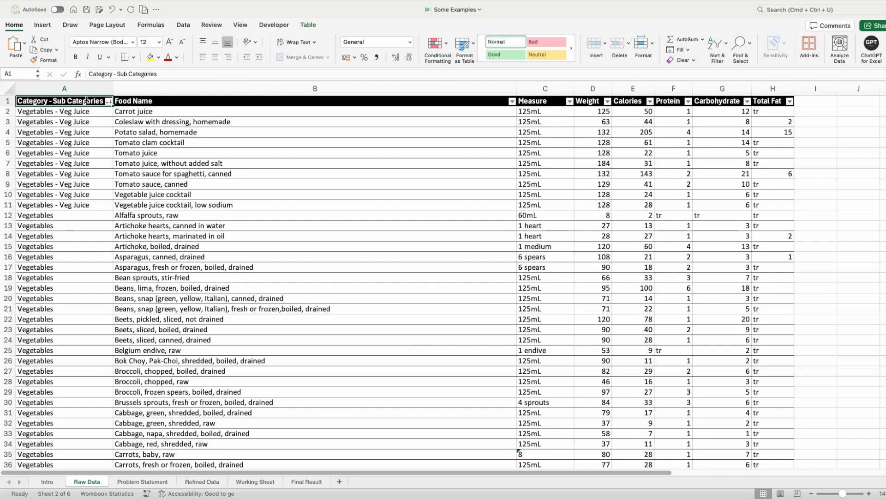
pyautogui.click(74, 150)
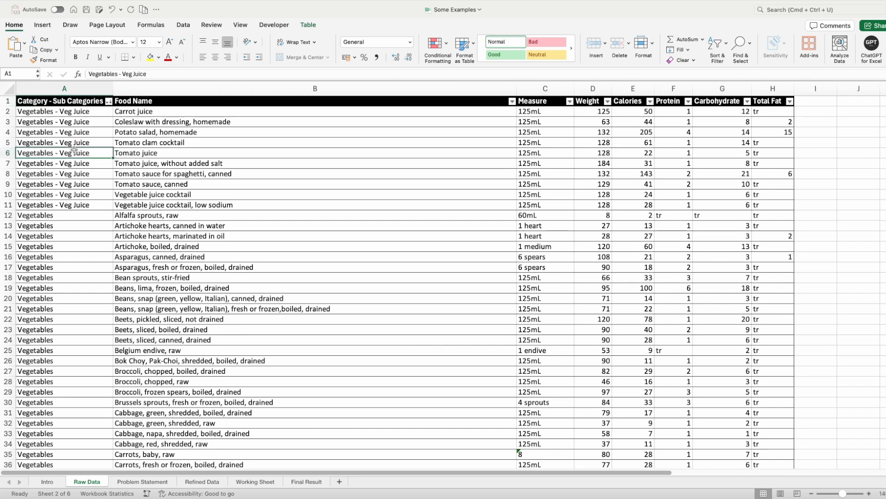
pyautogui.click(34, 113)
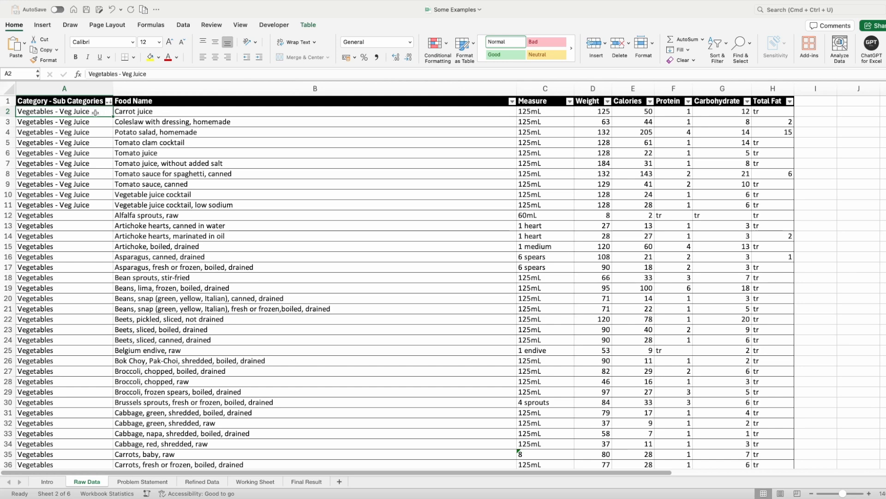
pyautogui.click(67, 214)
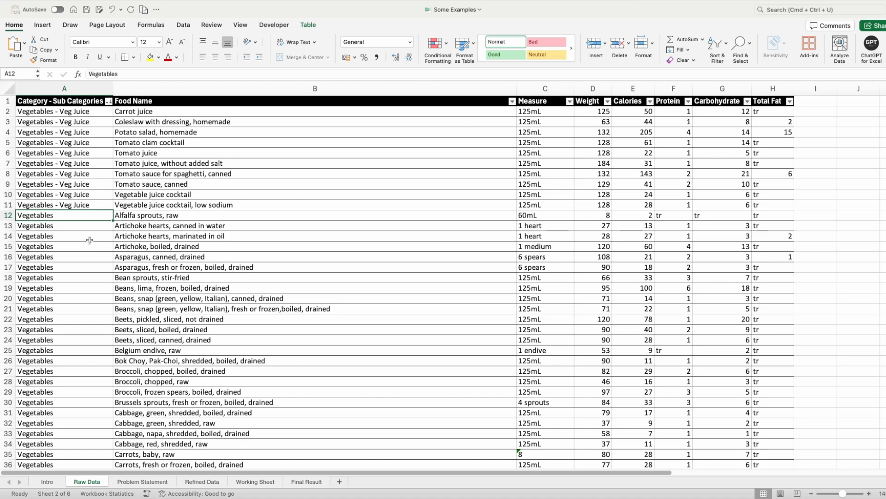
# - Review the Raw Data column headers from Food Name through Total Fat
pyautogui.click(200, 101)
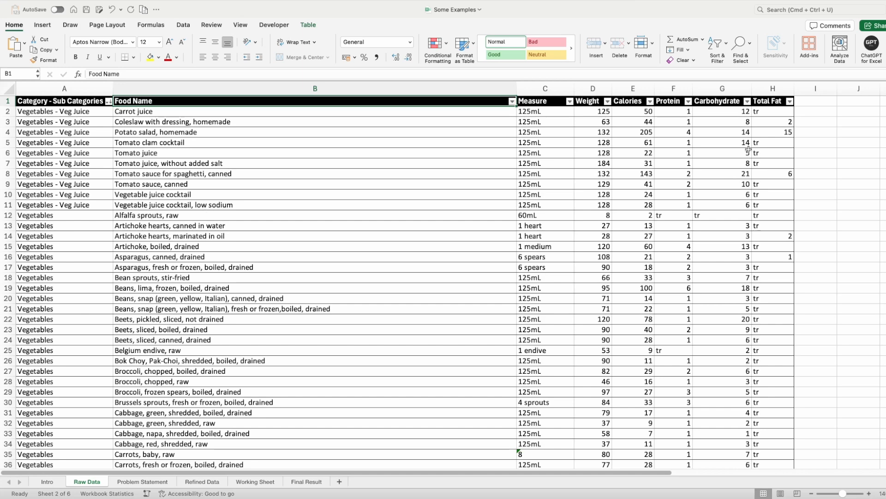
pyautogui.press('Right')
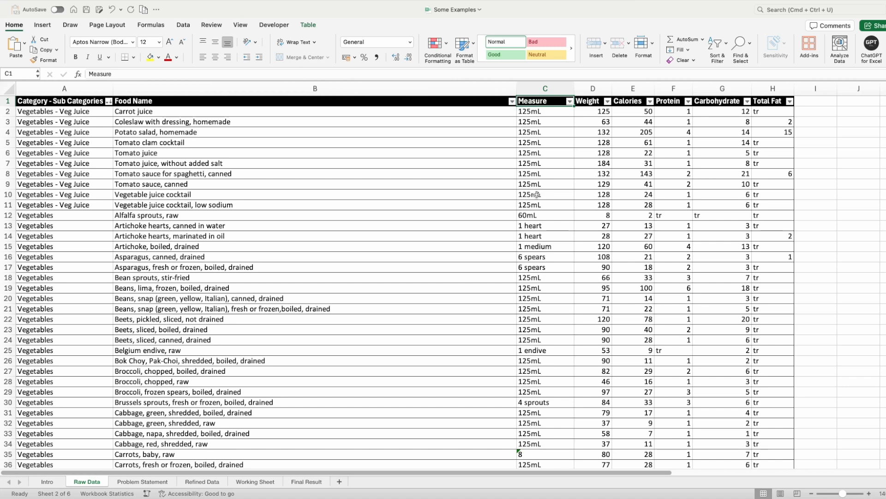
pyautogui.click(403, 174)
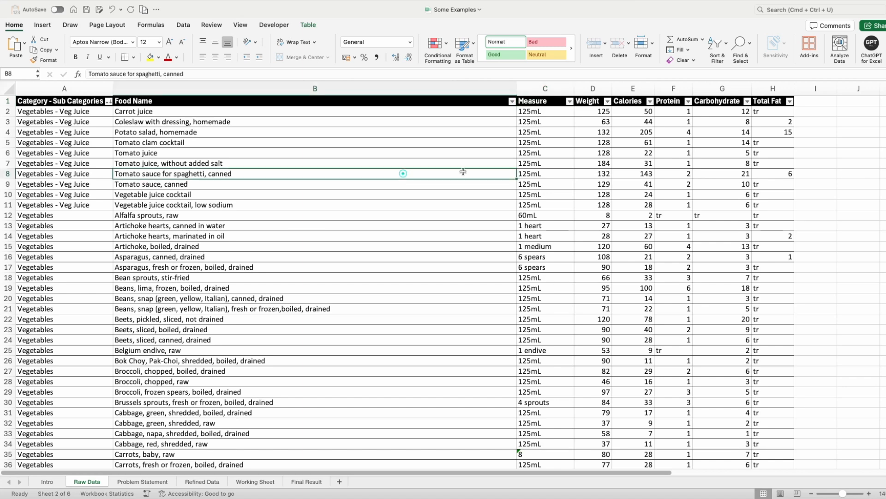
pyautogui.click(594, 103)
pyautogui.click(636, 104)
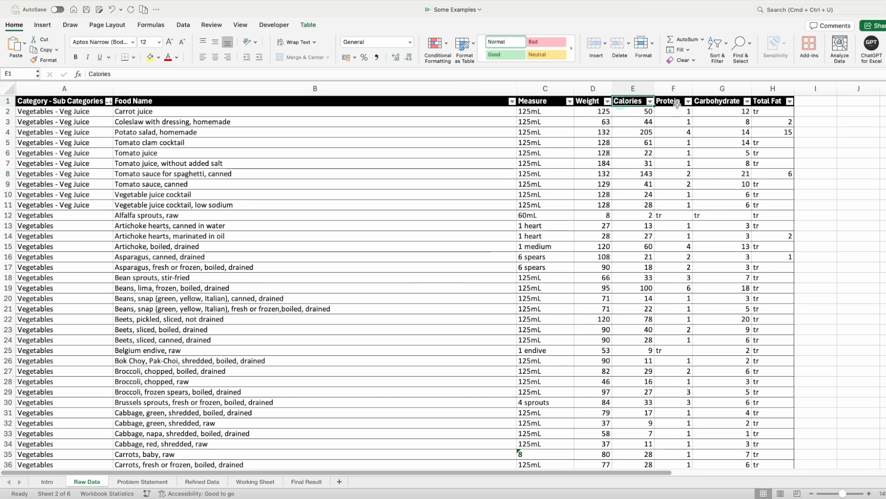
pyautogui.click(767, 102)
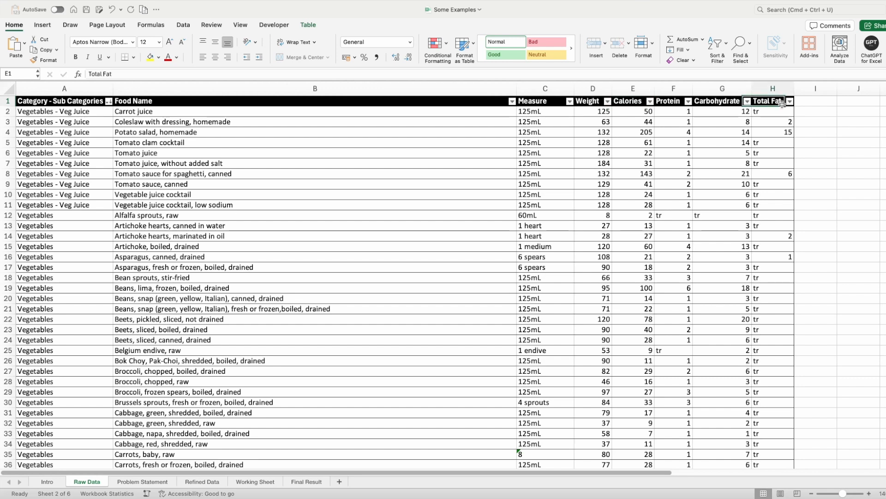
# - Inspect the Carrot juice row and its Total Fat entry in the raw data
pyautogui.click(367, 143)
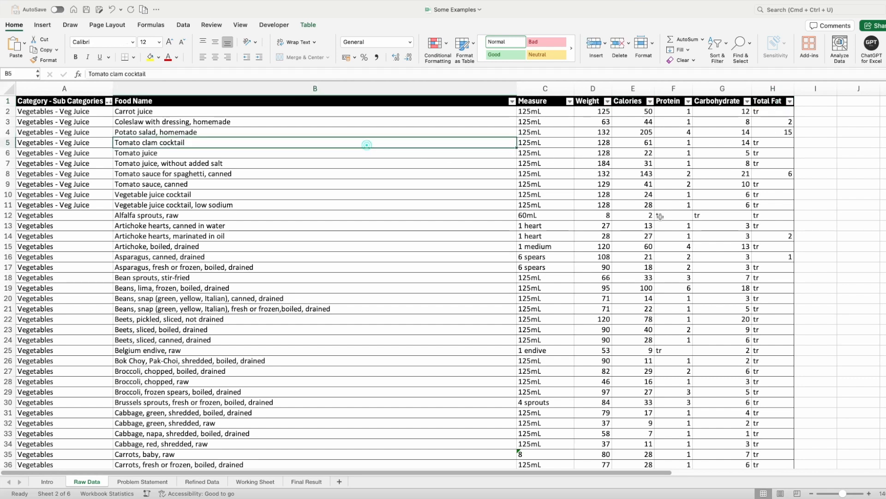
pyautogui.click(767, 111)
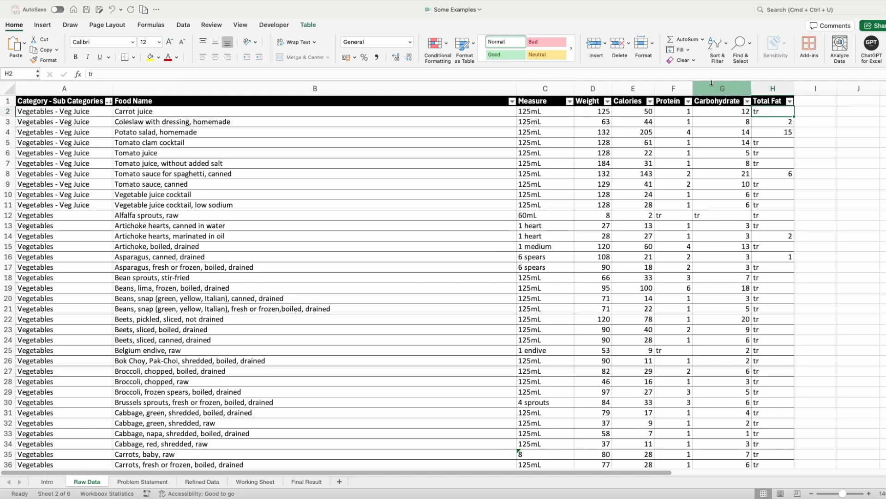
pyautogui.click(487, 111)
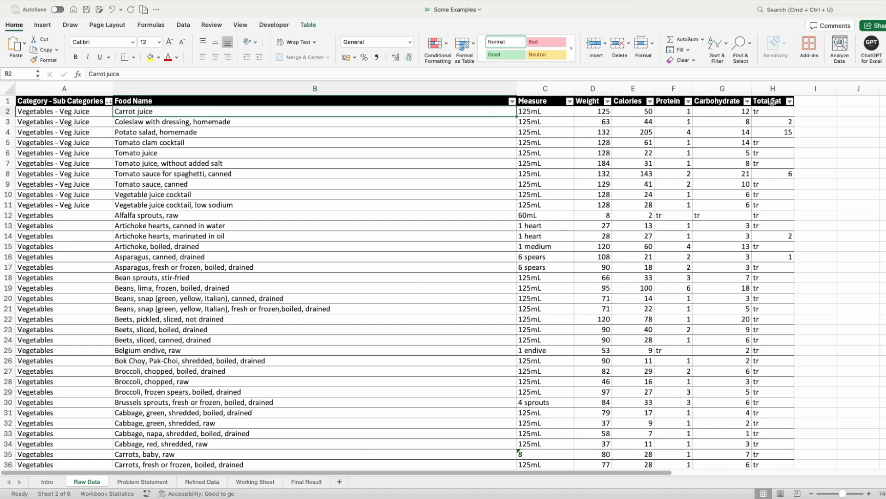
pyautogui.click(772, 103)
pyautogui.click(770, 112)
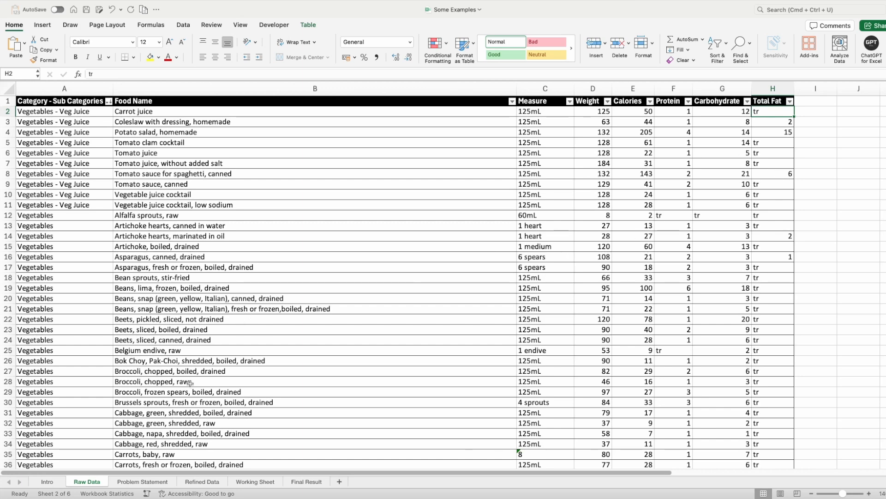
# - Open the Problem Statement sheet and read its three questions on categories, sub categories and calories-to-weight ratio
pyautogui.click(144, 482)
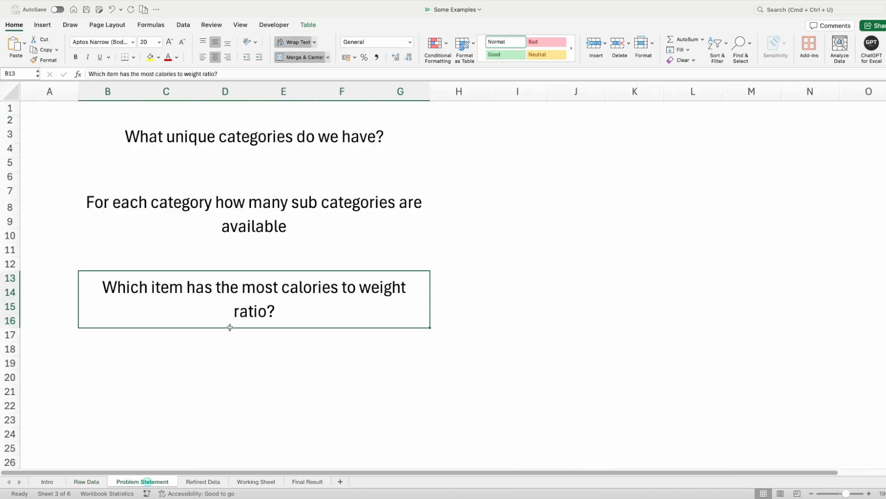
pyautogui.click(267, 132)
pyautogui.click(266, 212)
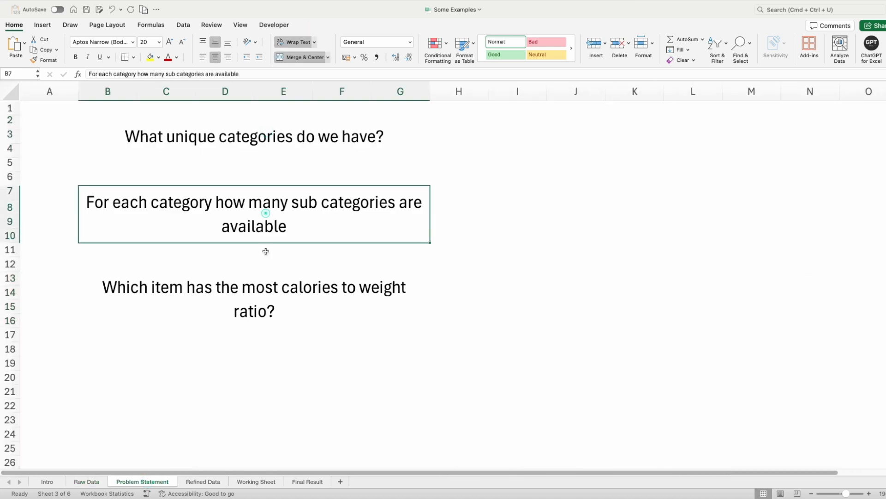
pyautogui.click(266, 285)
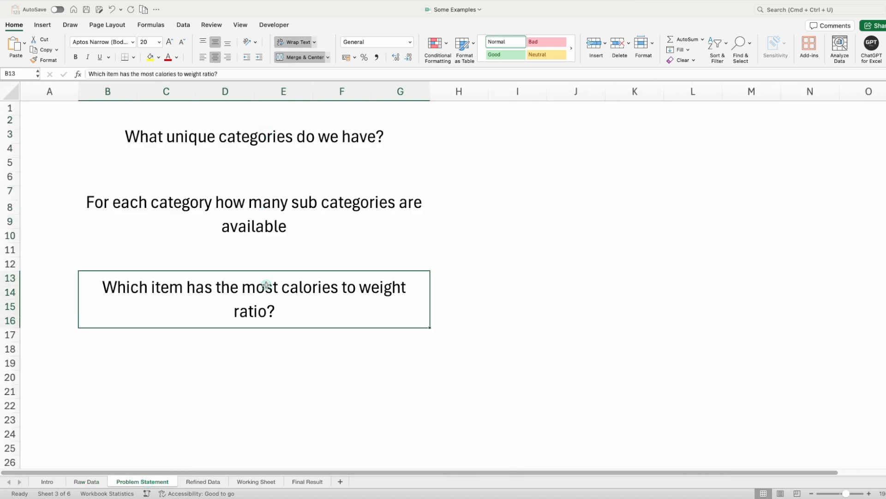
# - Compare the unique-categories and sub-category-count questions with the Category - Sub Categories column in the Raw Data sheet
pyautogui.click(286, 143)
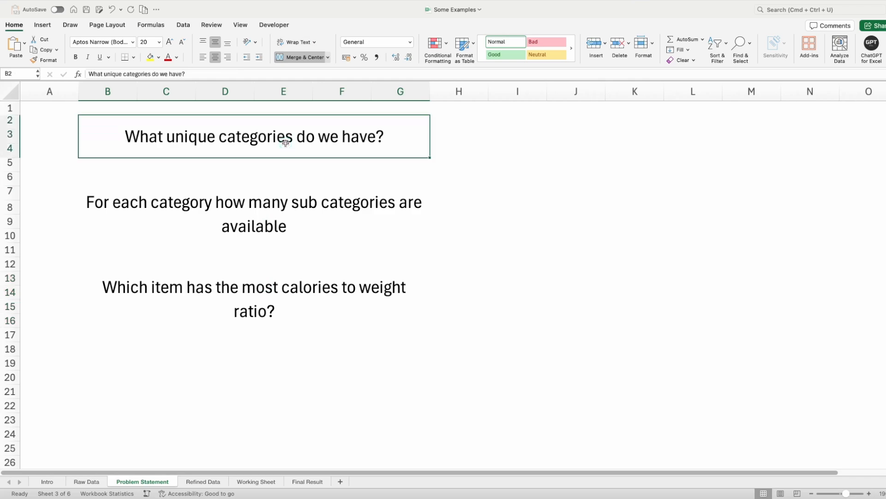
pyautogui.click(87, 482)
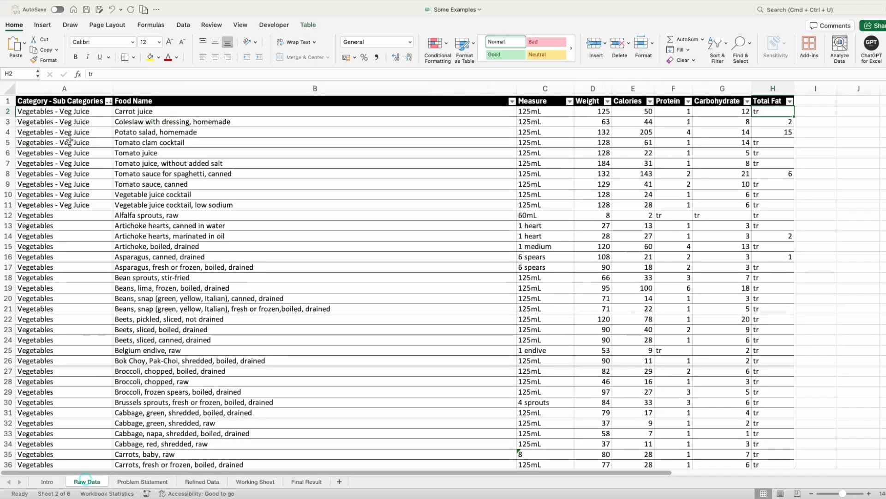
pyautogui.click(46, 111)
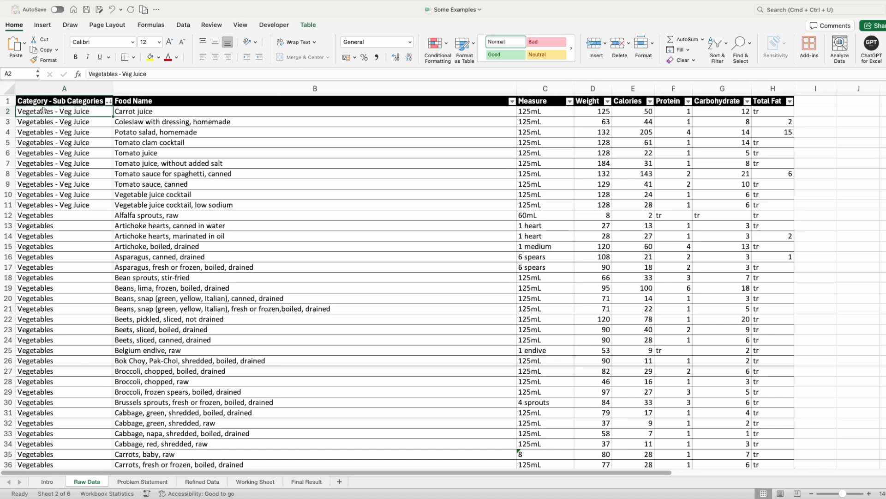
pyautogui.click(138, 482)
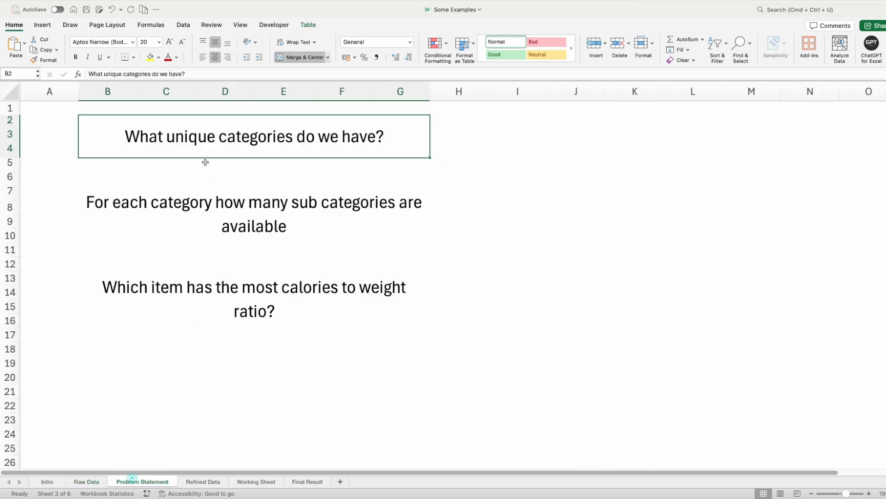
pyautogui.click(210, 209)
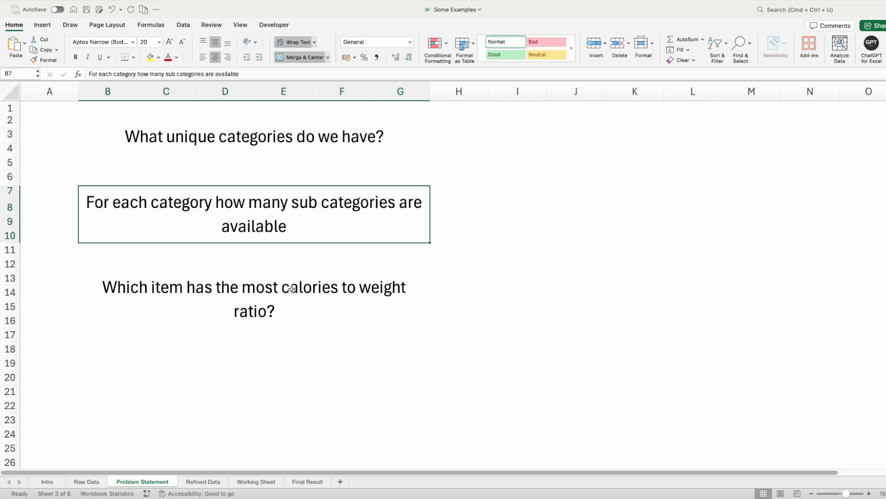
pyautogui.click(88, 482)
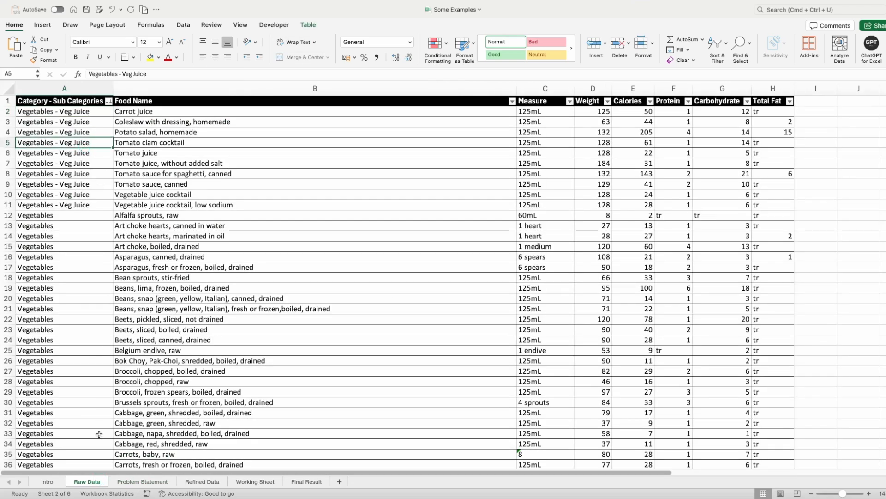
pyautogui.click(134, 480)
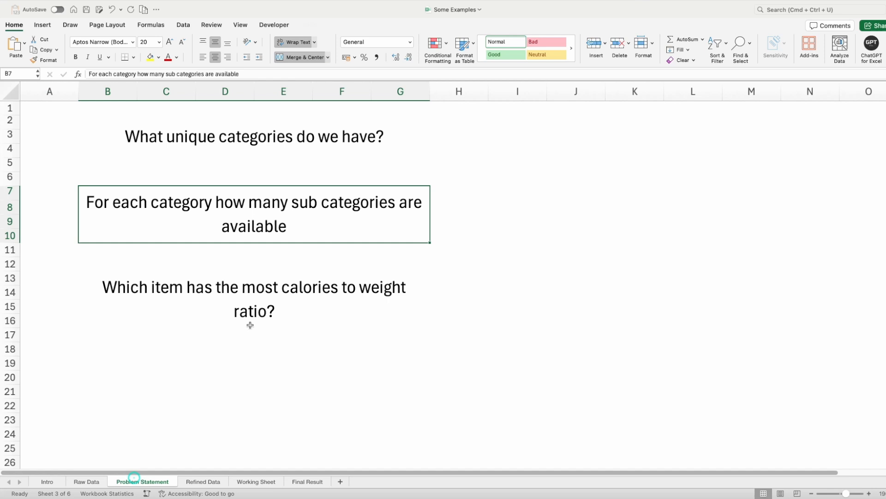
# - Enter the note "metric calculation" in cell H14 beside the calories-to-weight ratio question
pyautogui.click(245, 287)
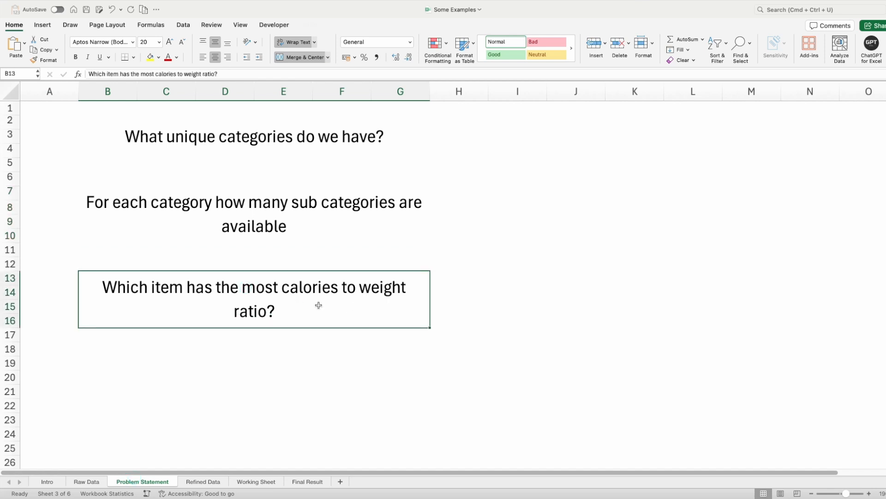
pyautogui.click(445, 295)
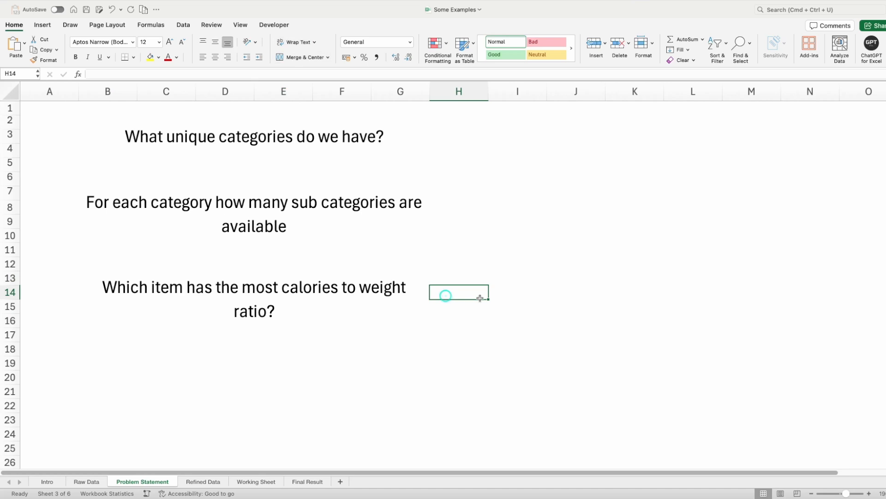
pyautogui.write('metri')
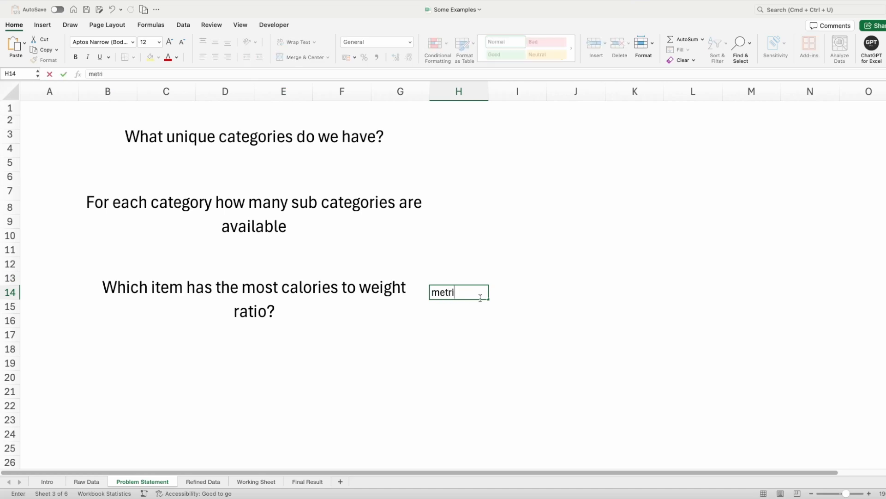
pyautogui.write('c calculation')
pyautogui.press('Return')
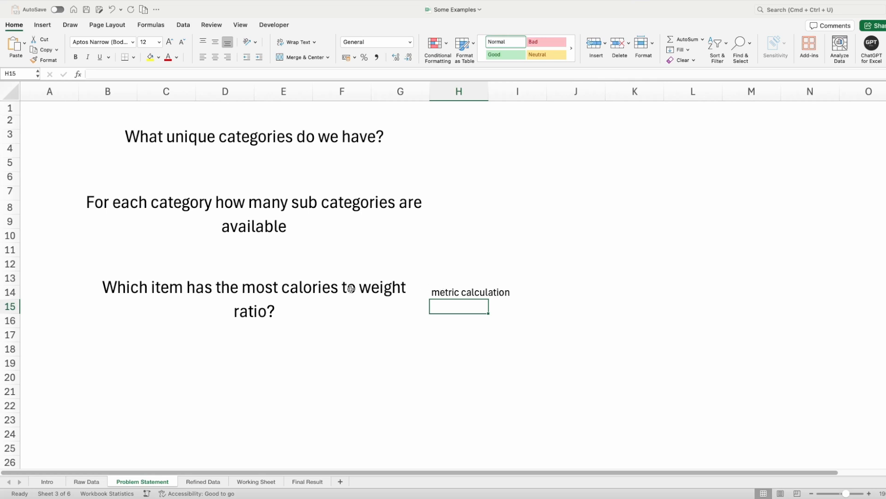
# - Check the Raw Data sheet against the calories-to-weight ratio question, returning to that question on the Problem Statement sheet
pyautogui.click(289, 285)
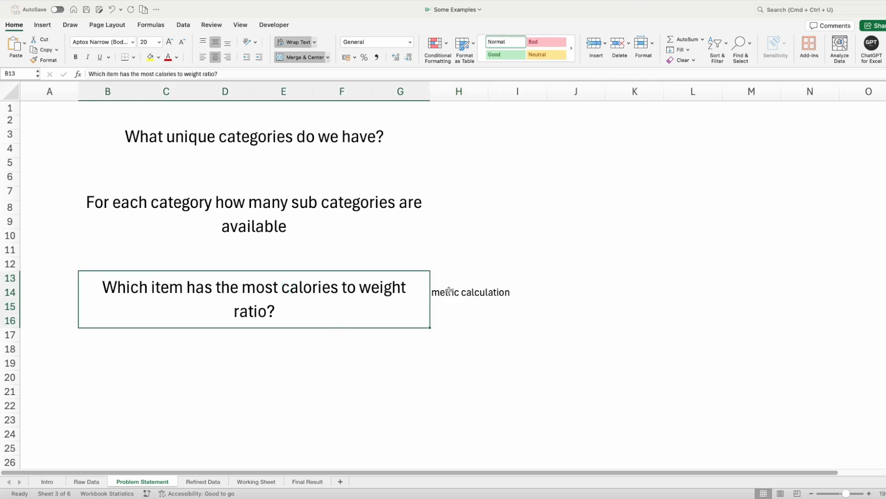
pyautogui.click(450, 290)
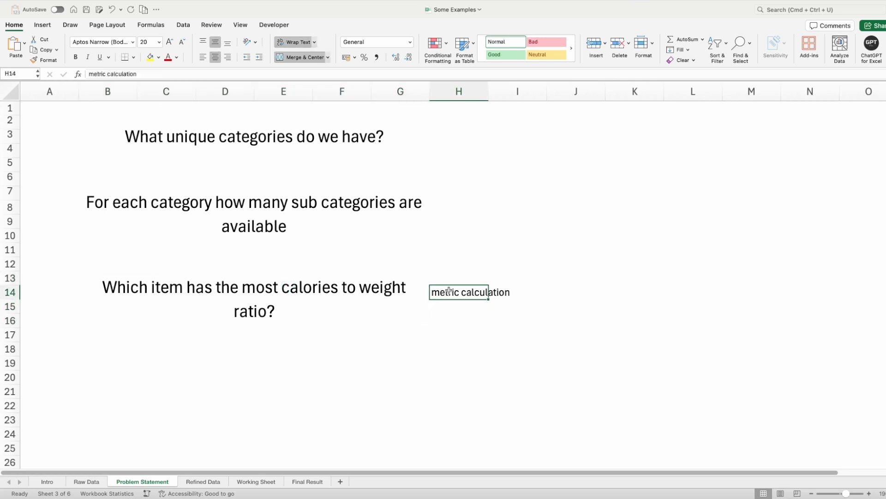
pyautogui.click(82, 482)
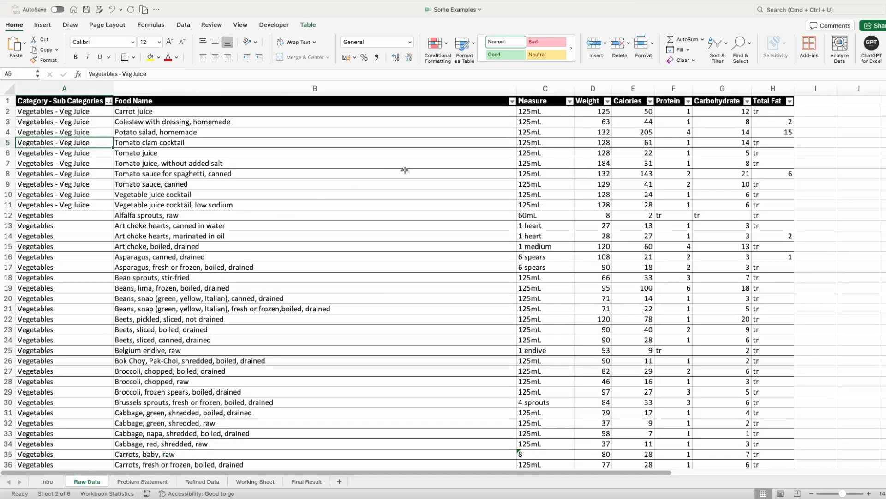
pyautogui.click(162, 481)
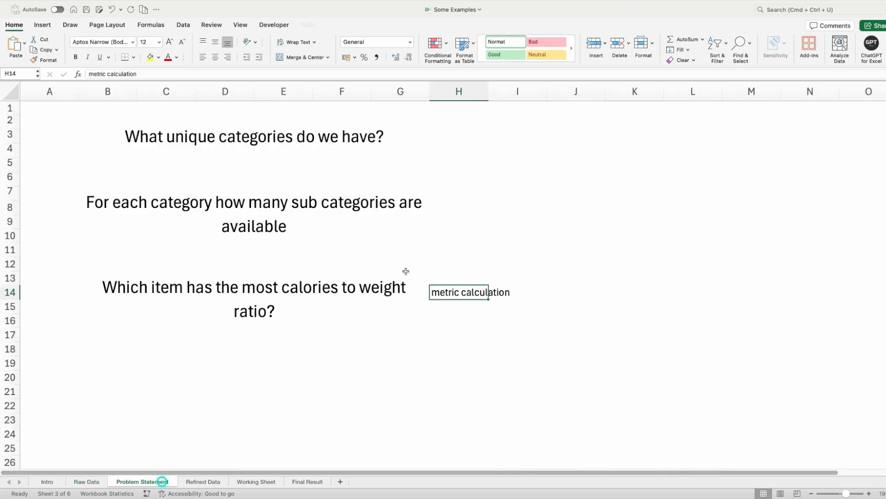
pyautogui.click(357, 291)
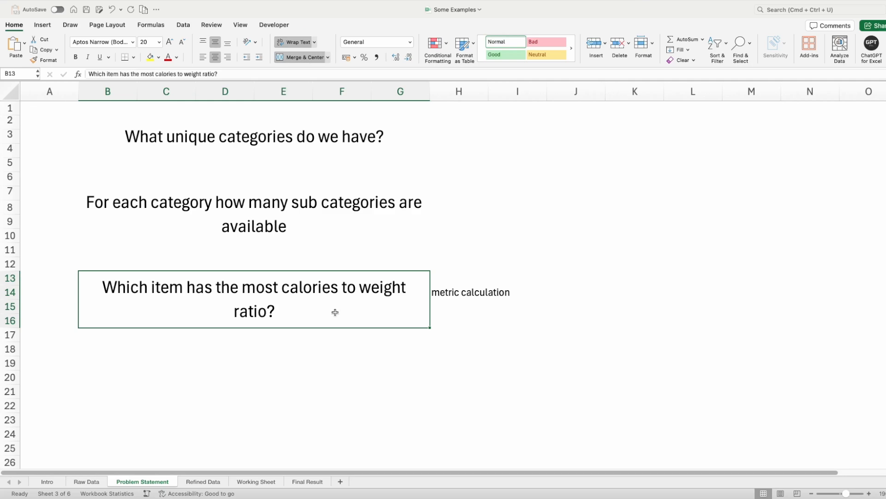
# - Examine the Raw Data columns and compare them with the reduced set of columns on the Refined Data sheet
pyautogui.click(88, 482)
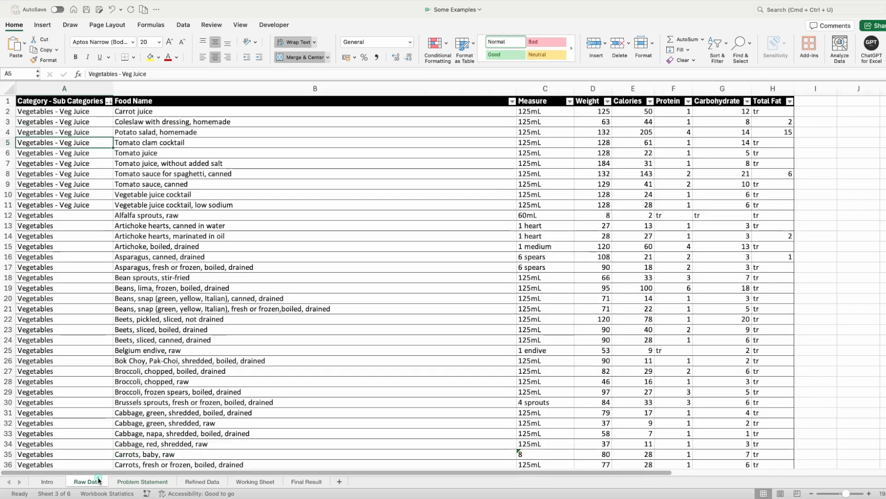
pyautogui.click(164, 236)
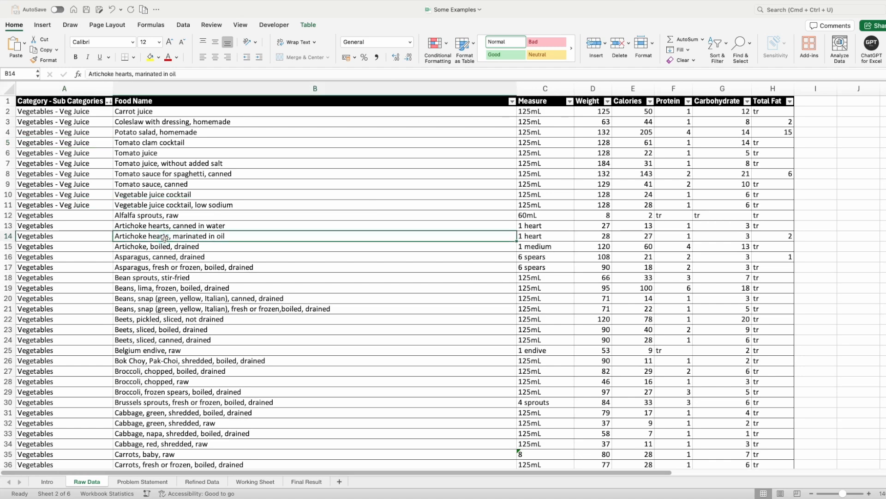
pyautogui.click(71, 103)
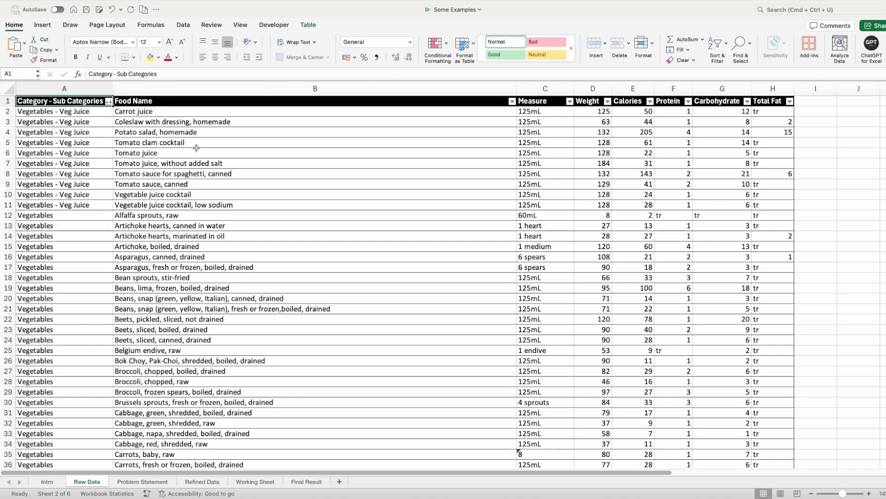
pyautogui.click(233, 175)
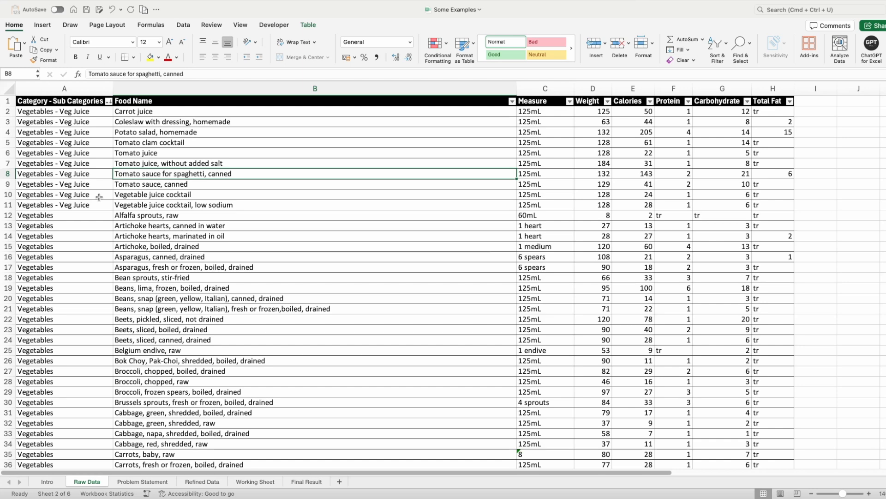
pyautogui.click(206, 482)
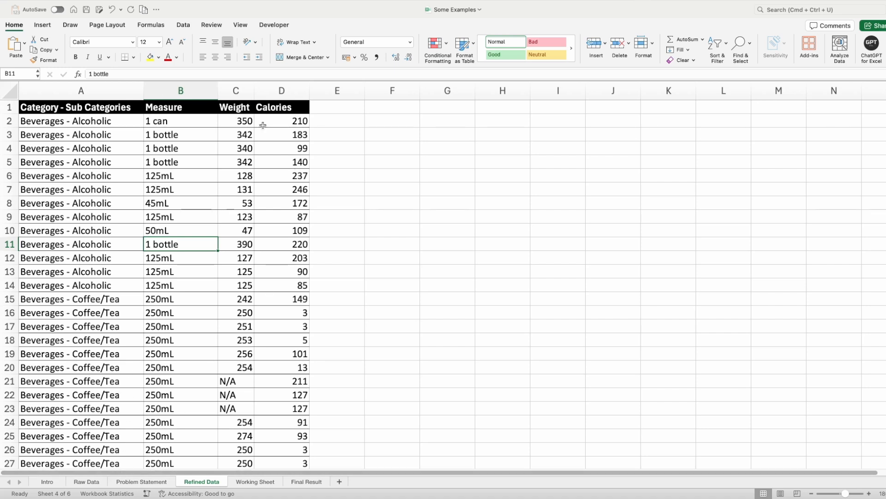
pyautogui.click(92, 482)
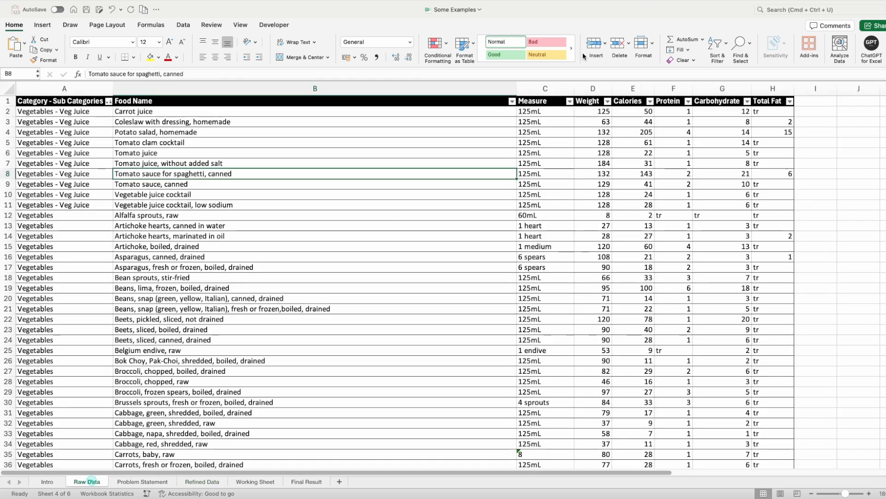
pyautogui.click(705, 100)
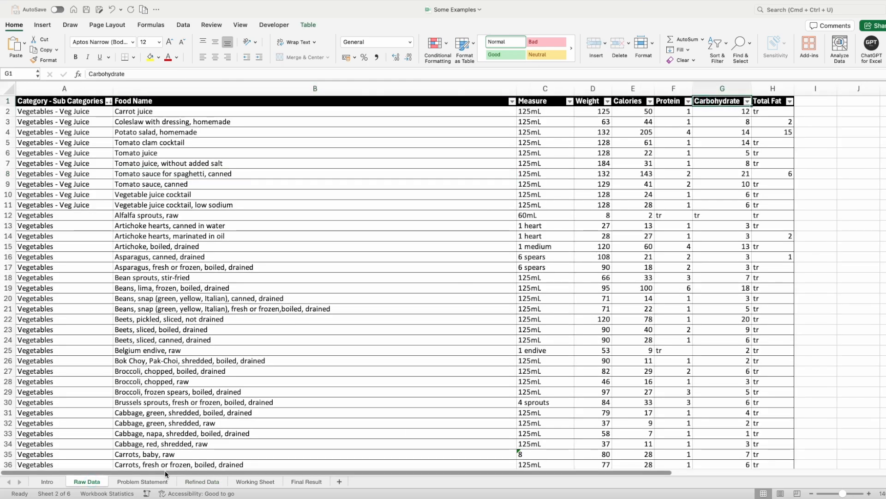
pyautogui.click(211, 483)
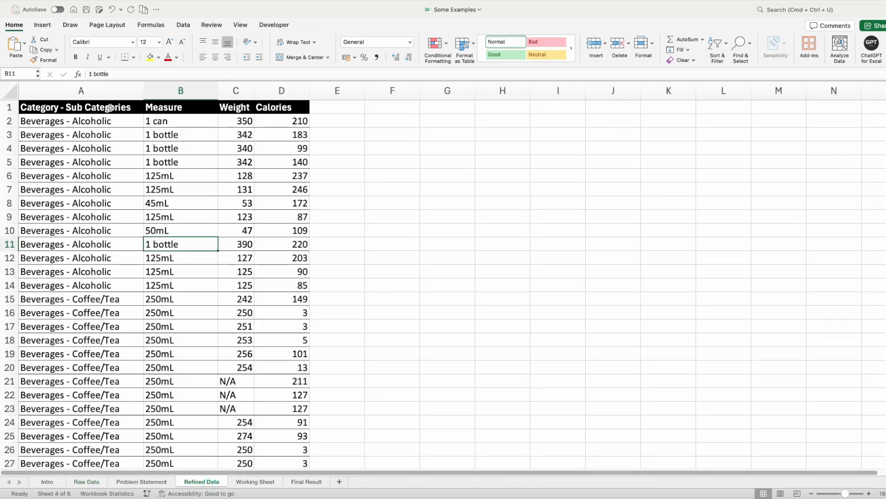
# - Check the Refined Data columns against the unique-categories question on the Problem Statement sheet, returning to the Category - Sub Categories column
pyautogui.click(110, 107)
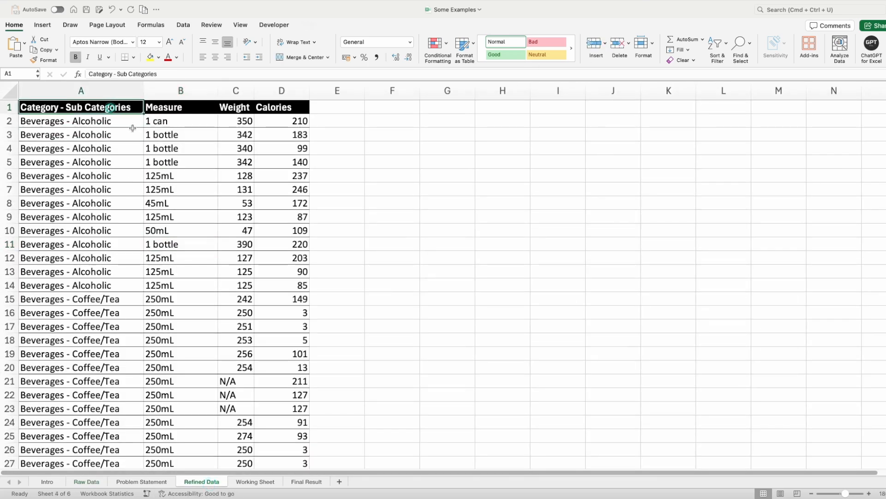
pyautogui.click(164, 107)
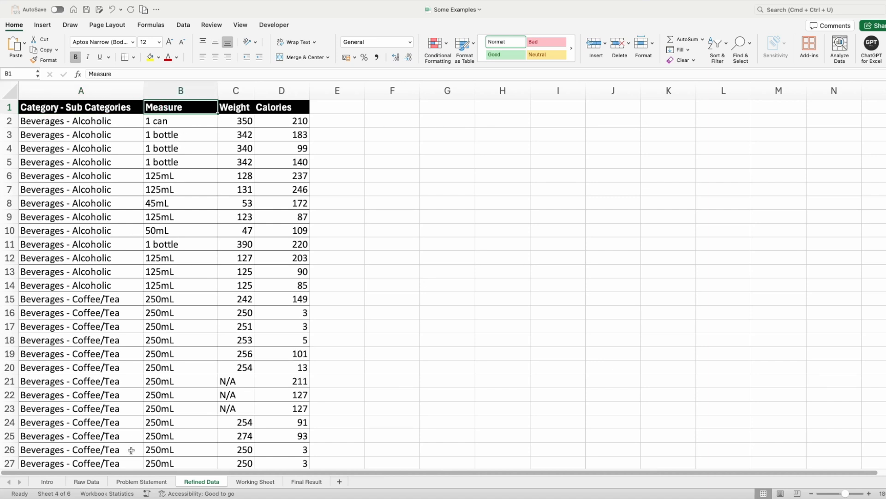
pyautogui.click(144, 482)
pyautogui.click(256, 148)
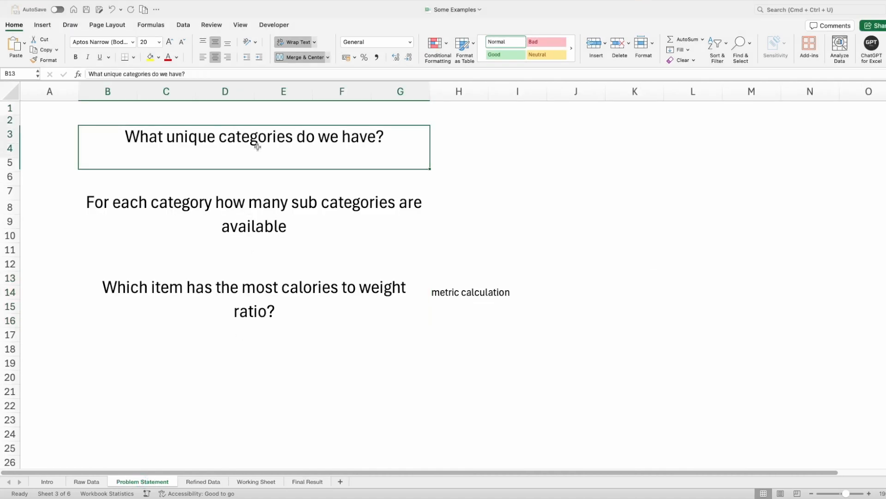
pyautogui.click(204, 481)
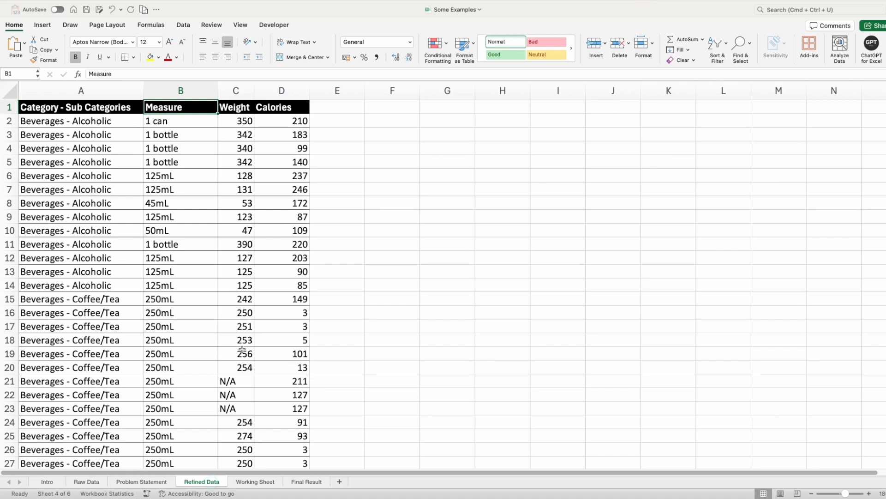
pyautogui.click(133, 108)
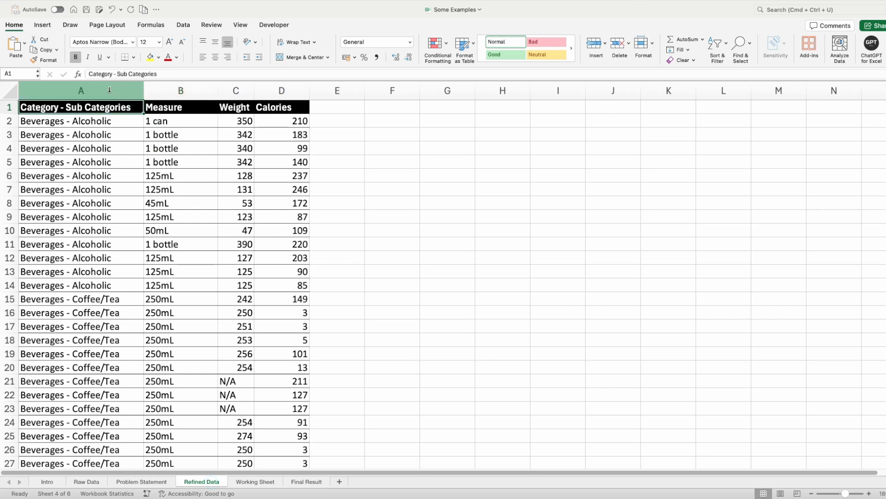
pyautogui.click(117, 122)
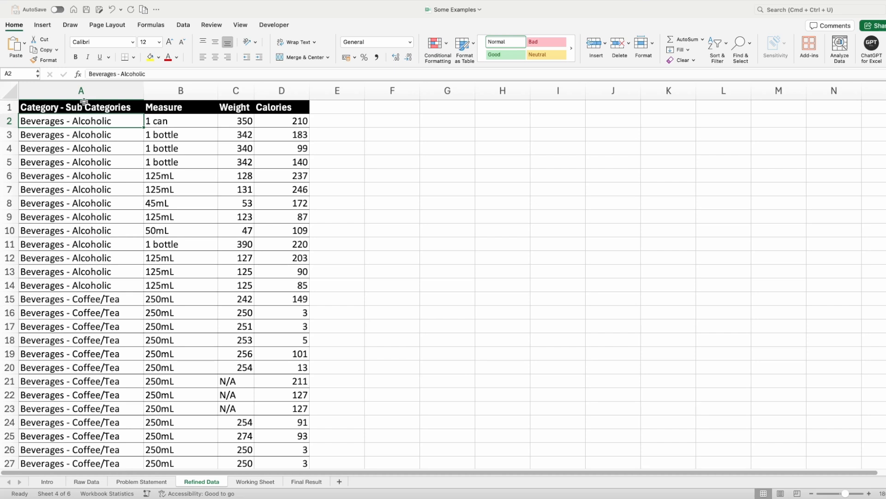
# - Copy the entire Category - Sub Categories column from the Refined Data sheet into column A of the Working Sheet
pyautogui.click(86, 91)
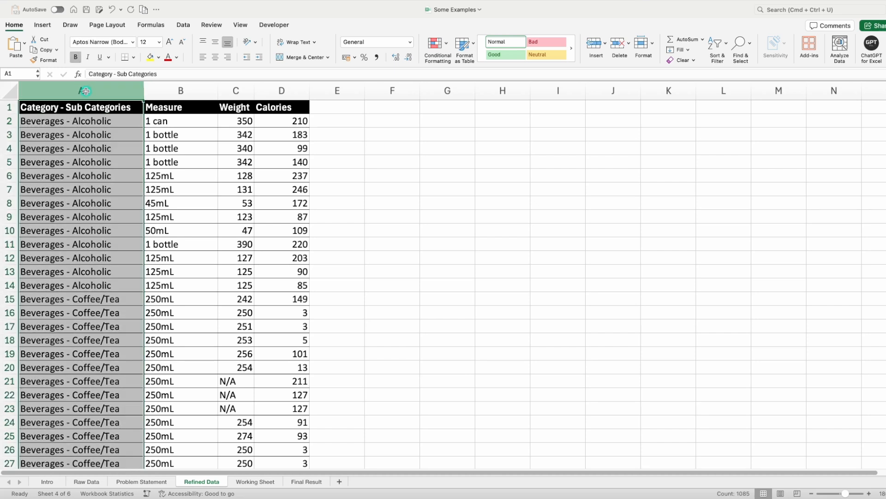
pyautogui.press('super+c')
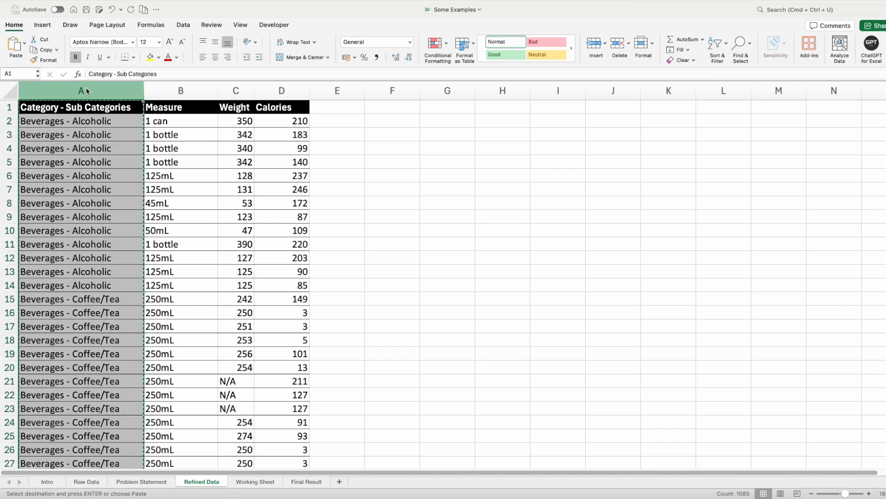
pyautogui.click(266, 481)
pyautogui.press('super+v')
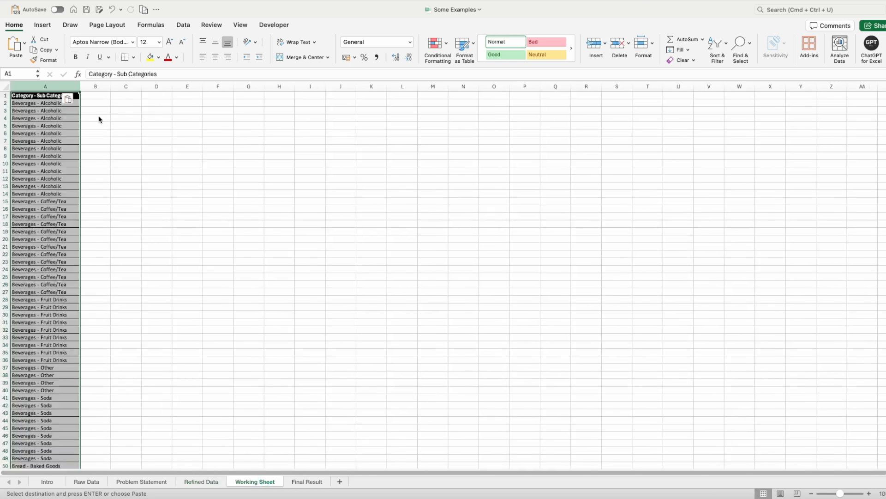
pyautogui.click(870, 494)
pyautogui.click(870, 493)
pyautogui.click(870, 493)
pyautogui.click(870, 494)
pyautogui.click(870, 493)
pyautogui.click(870, 494)
pyautogui.click(870, 494)
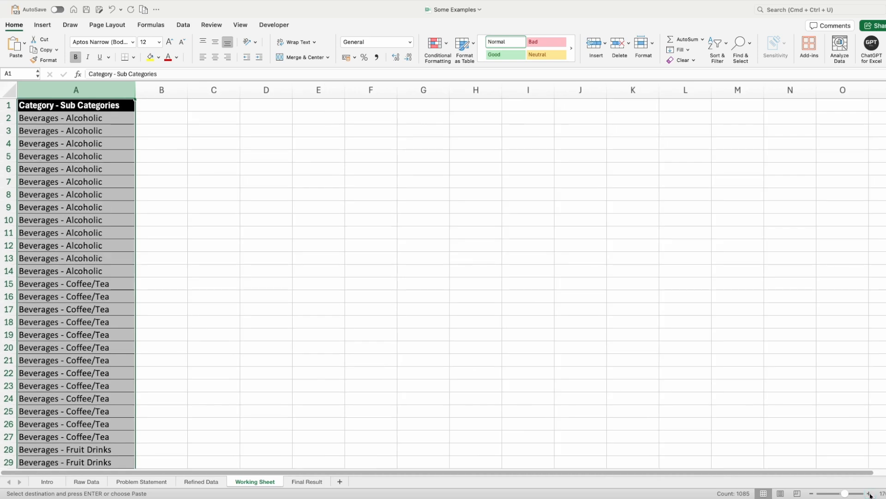
pyautogui.click(870, 494)
pyautogui.click(870, 494)
pyautogui.click(870, 493)
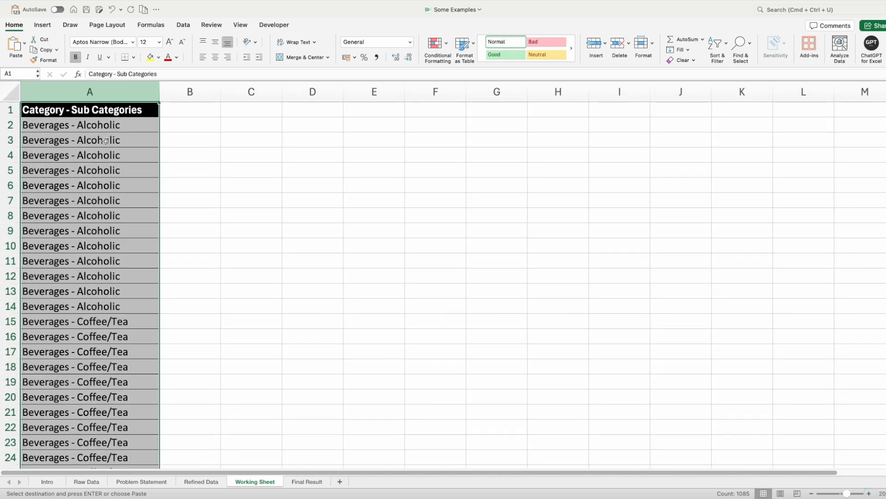
# - Split column A with Text to Columns as delimited data, using a custom "-" delimiter instead of Tab and the General format
pyautogui.click(179, 25)
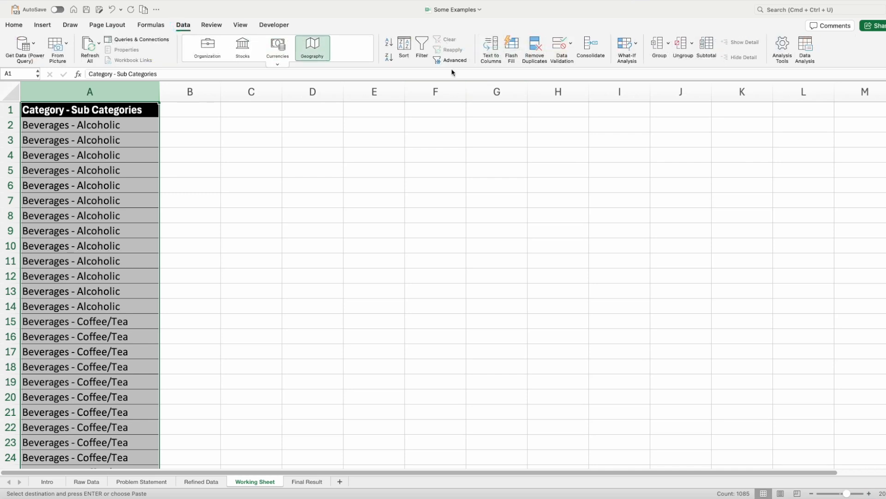
pyautogui.click(495, 42)
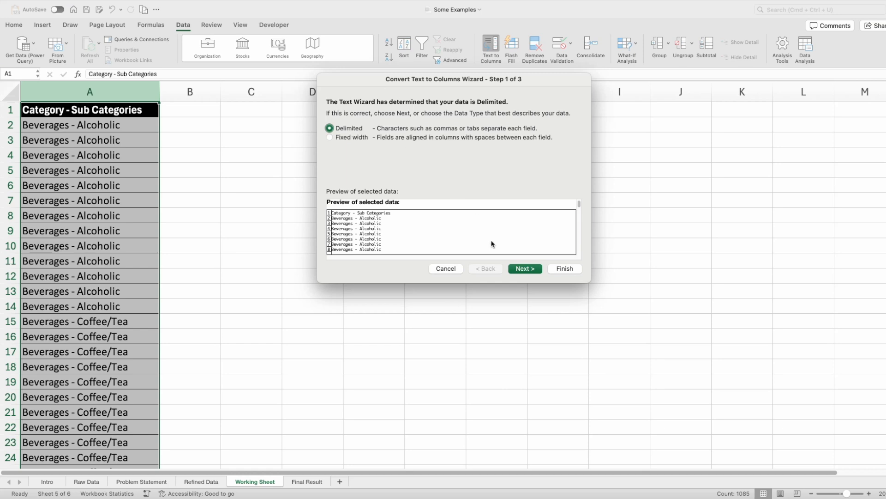
pyautogui.click(526, 268)
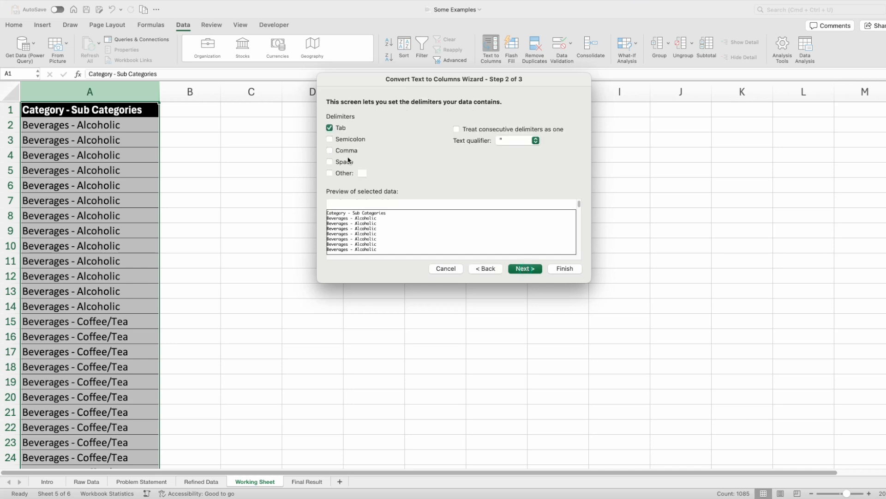
pyautogui.click(329, 128)
pyautogui.click(330, 173)
pyautogui.click(359, 174)
pyautogui.write('-')
pyautogui.click(524, 269)
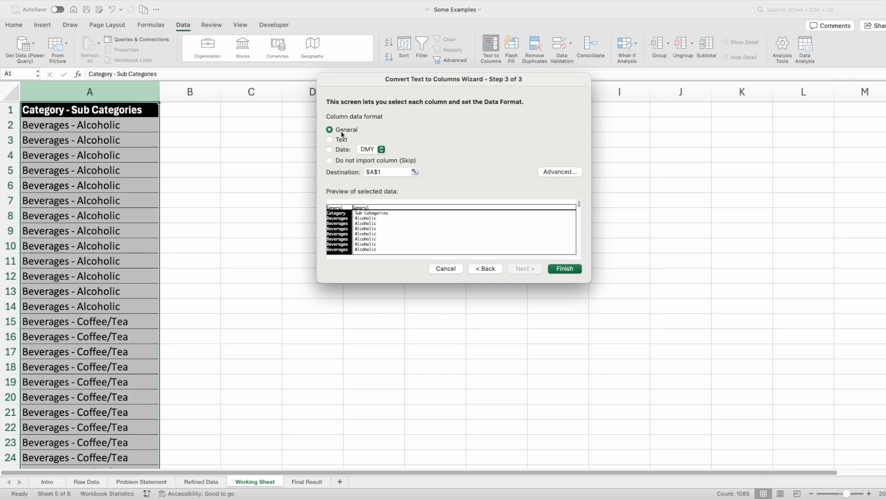
pyautogui.click(564, 268)
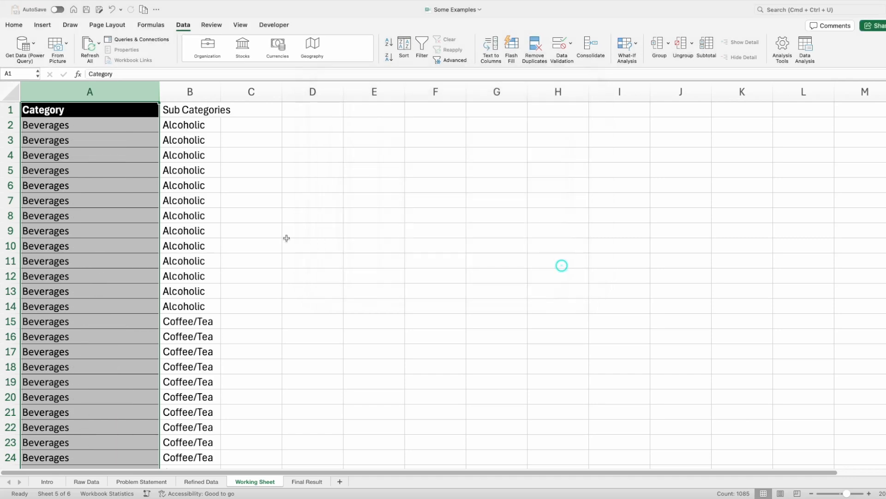
# - Review the split Category and Sub Categories columns, inspecting the text in cells A2 and B2 for stray spaces
pyautogui.click(210, 147)
pyautogui.scroll(-10, 133, 295)
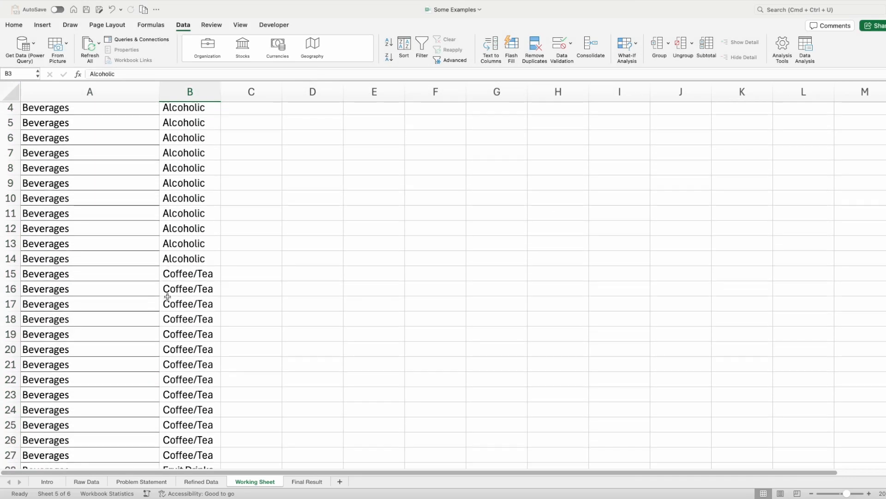
pyautogui.scroll(-7, 167, 296)
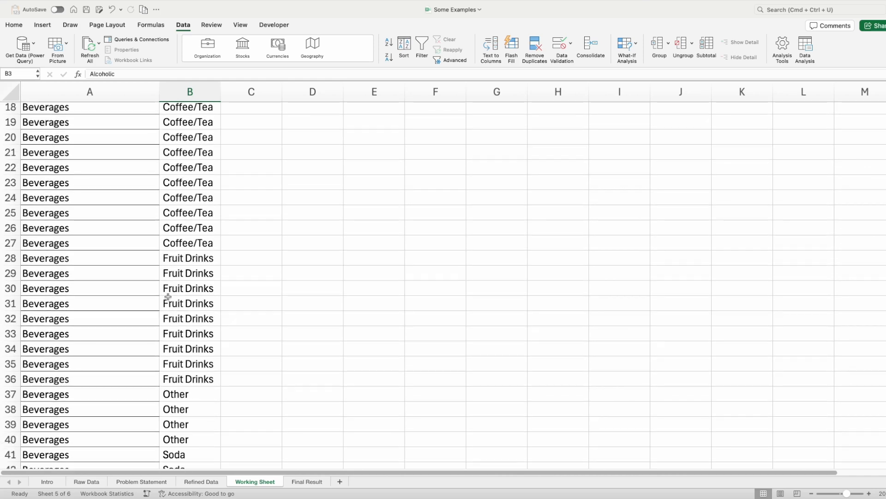
pyautogui.scroll(8, 169, 295)
pyautogui.click(121, 174)
pyautogui.scroll(1, 120, 174)
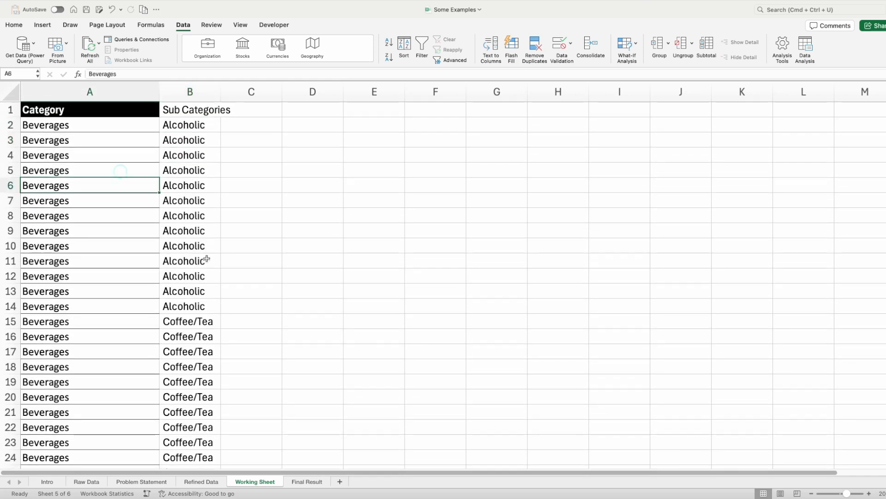
pyautogui.doubleClick(147, 123)
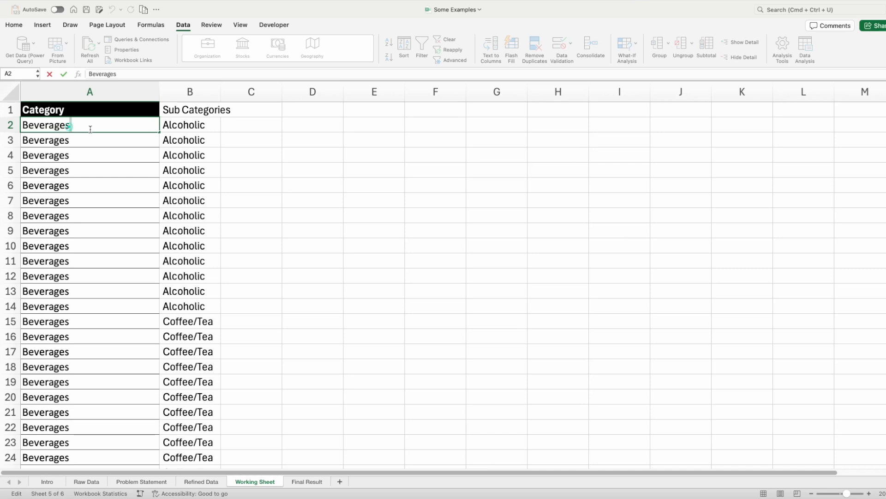
pyautogui.click(204, 127)
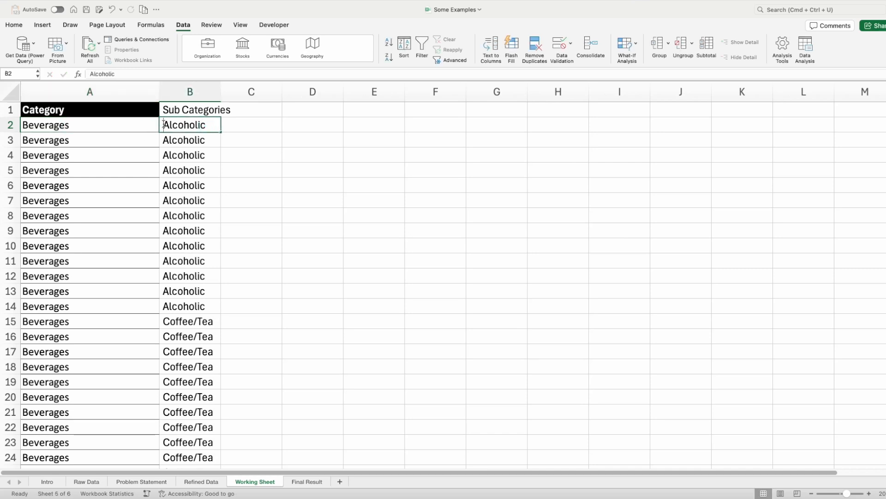
pyautogui.doubleClick(164, 125)
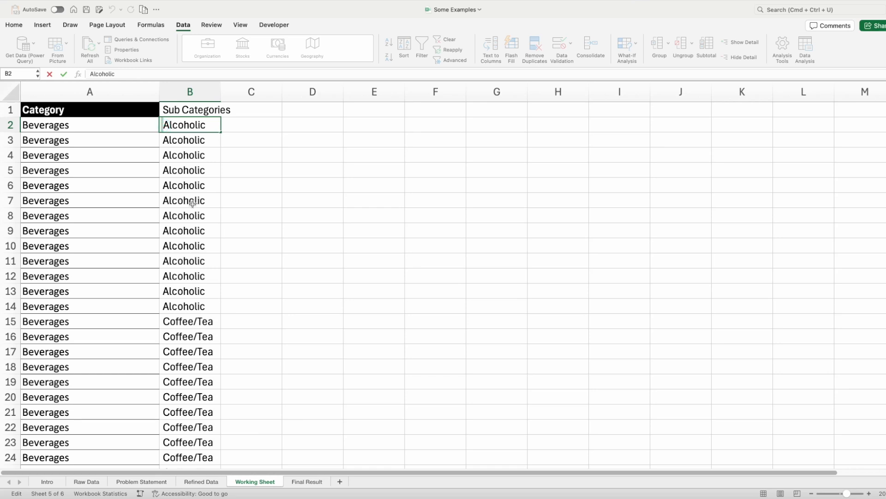
# - Enter the sample text "category - sub category" in cell D3 and open it for editing to inspect the spaces around the hyphen
pyautogui.click(309, 138)
pyautogui.write('ca')
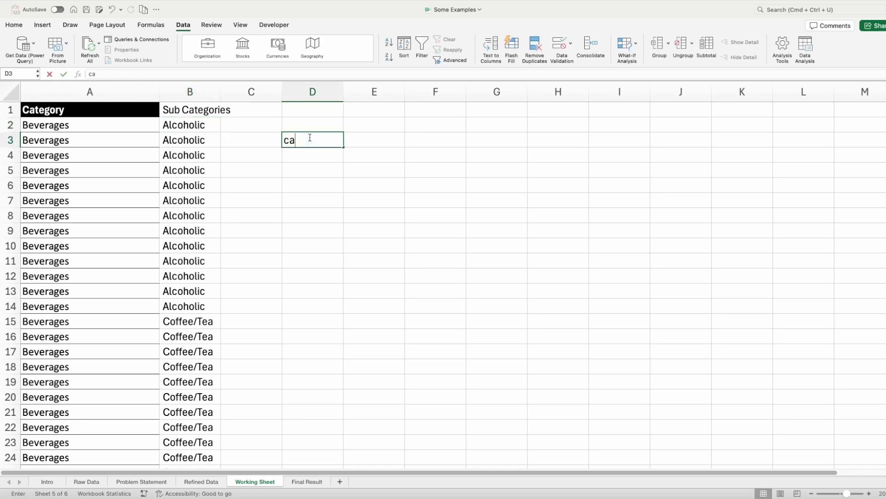
pyautogui.write('tegory')
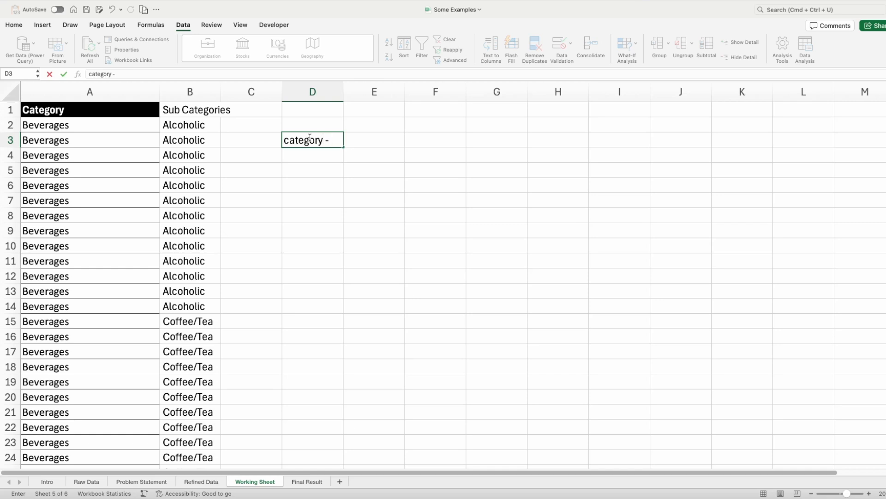
pyautogui.write('- sub category')
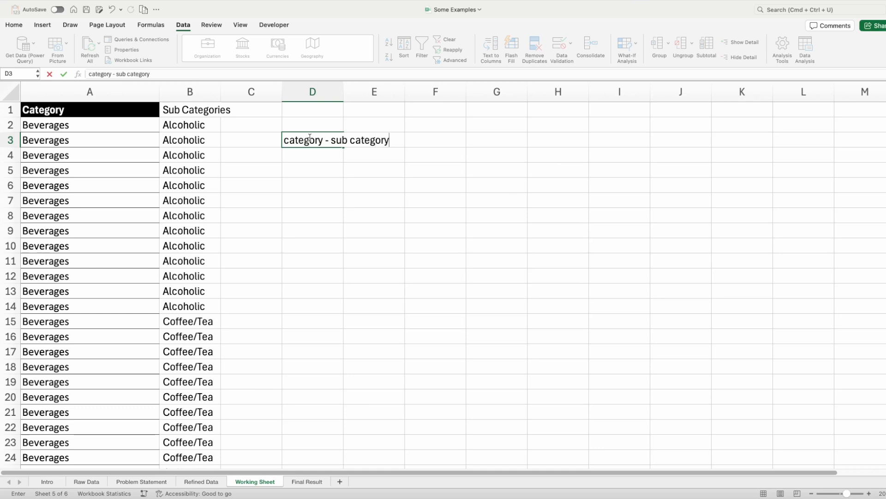
pyautogui.press('Return')
pyautogui.click(310, 139)
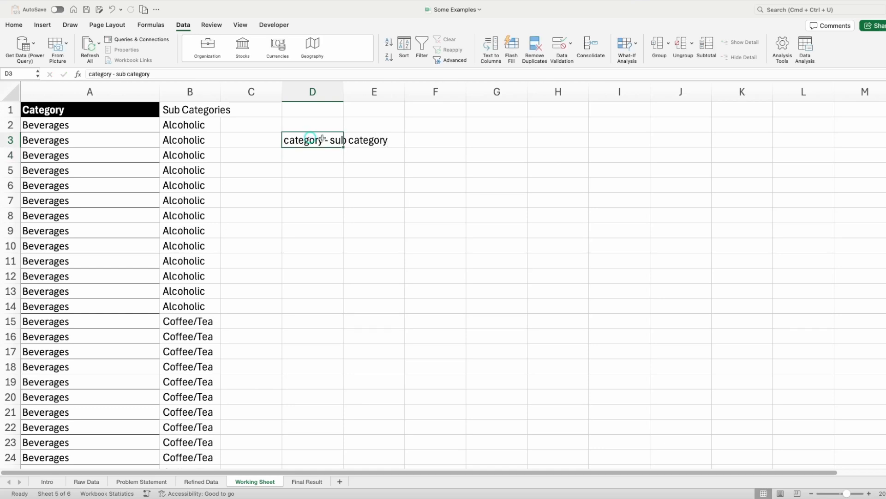
pyautogui.doubleClick(315, 140)
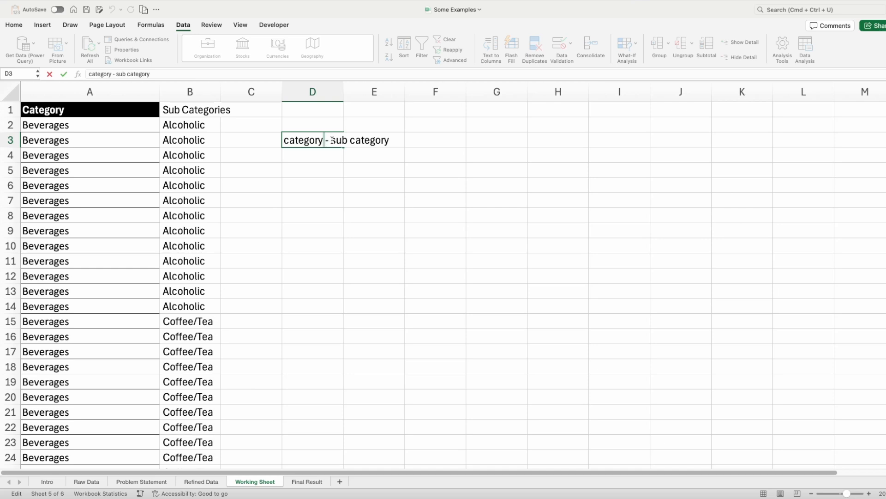
# - Clear the sample text from cell D3 and widen column B to 10.00 so its header fits
pyautogui.click(331, 140)
pyautogui.hotkey('ctrl', 'Return')
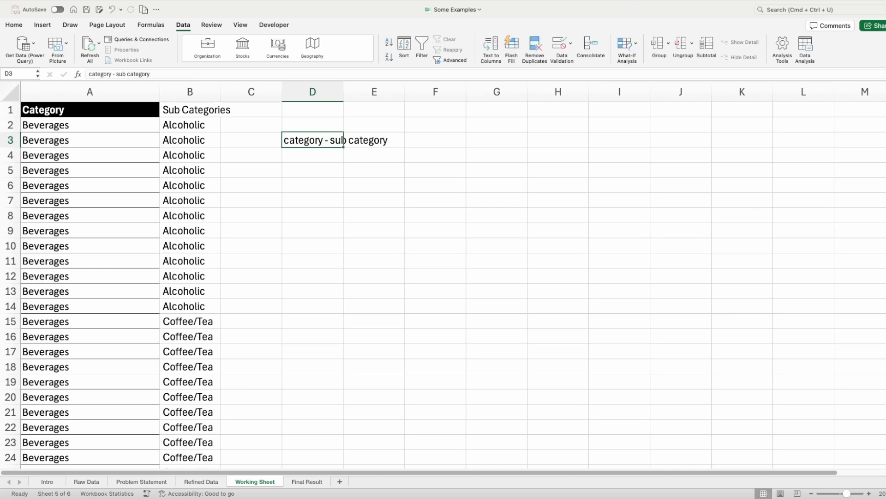
pyautogui.press('Delete')
pyautogui.moveTo(221, 93); pyautogui.dragTo(239, 105)
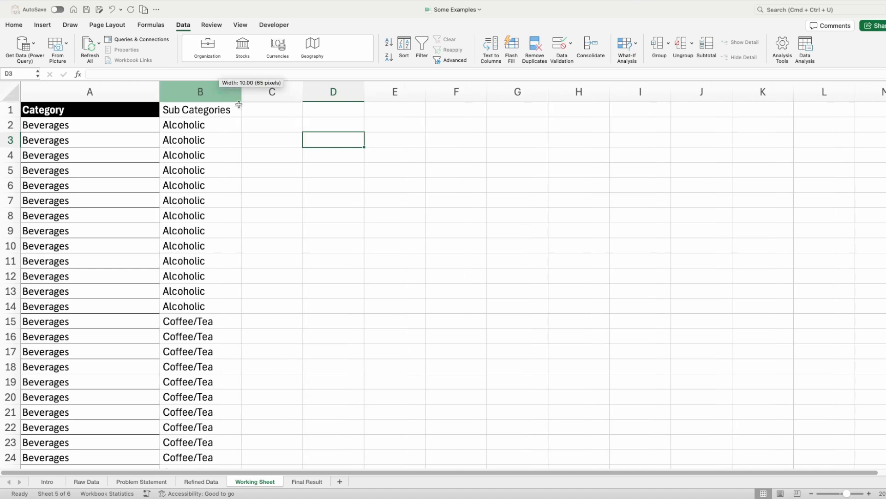
# - Enter the formula =TRIM(A2) in cell C2 to strip extra spaces from the category
pyautogui.click(256, 121)
pyautogui.write('=')
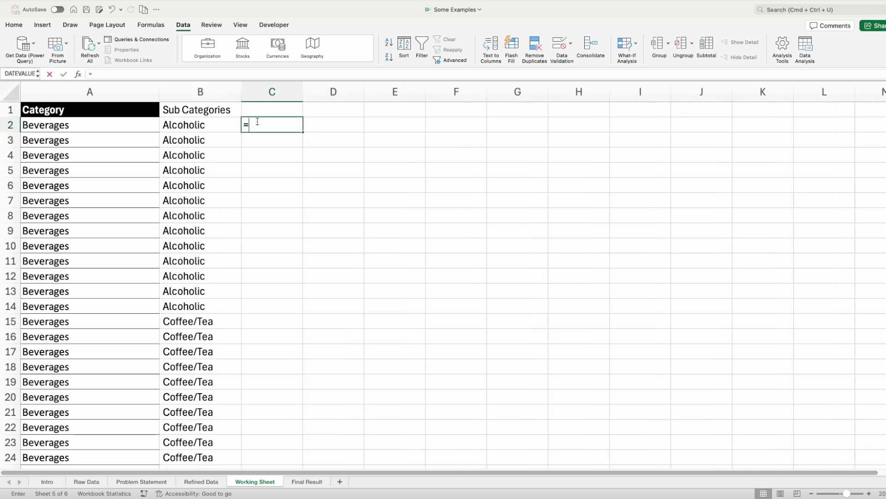
pyautogui.write('TRIM(')
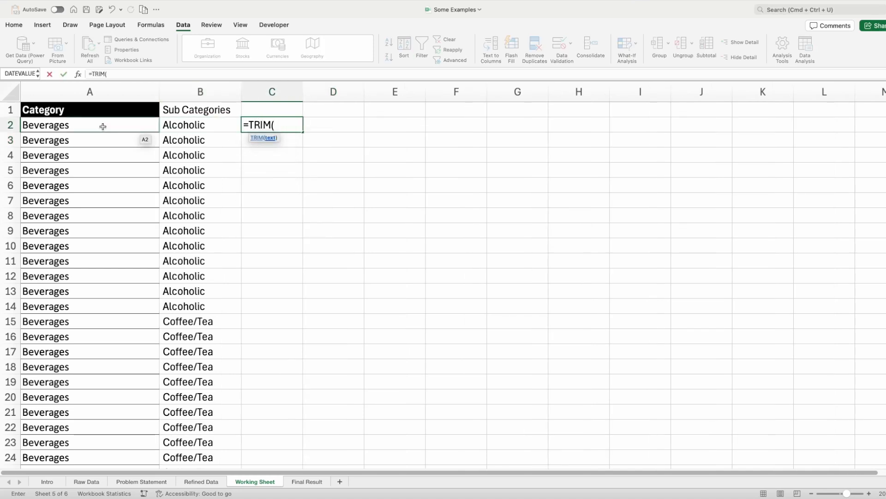
pyautogui.click(103, 126)
pyautogui.write(')')
pyautogui.press('Return')
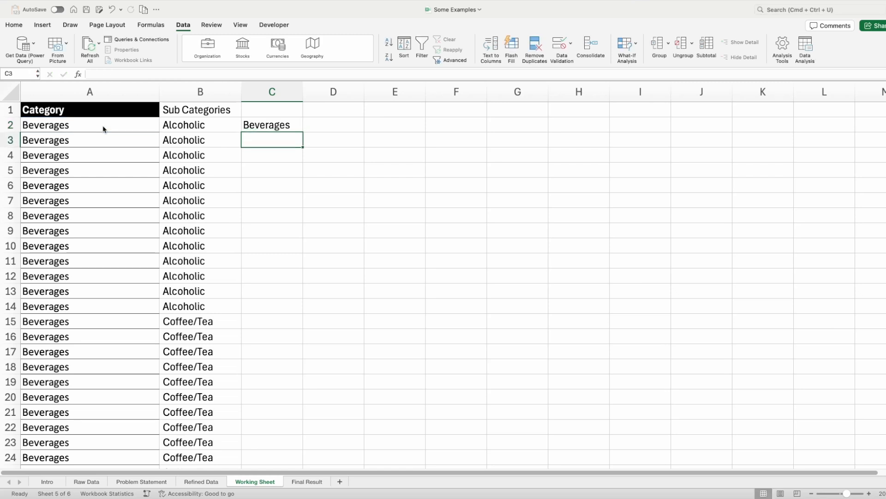
# - Copy the TRIM formula from C2 into D2 so it trims the sub category in B2
pyautogui.press('Up')
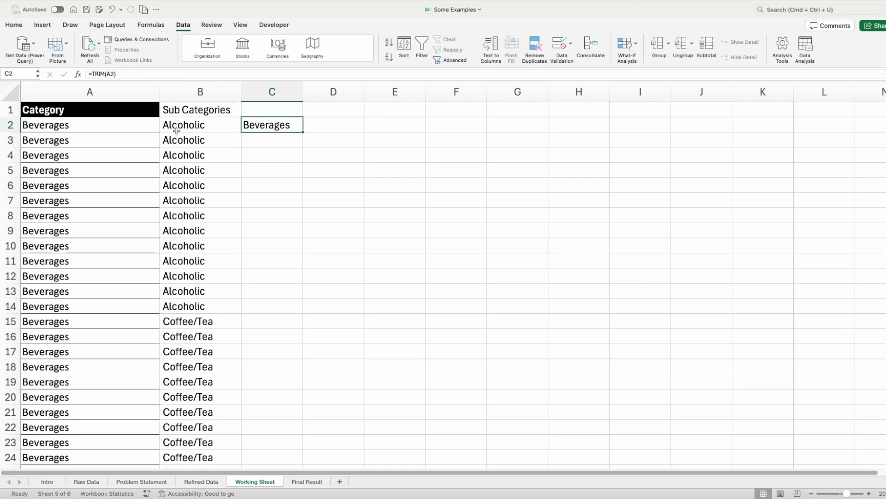
pyautogui.press('super+c')
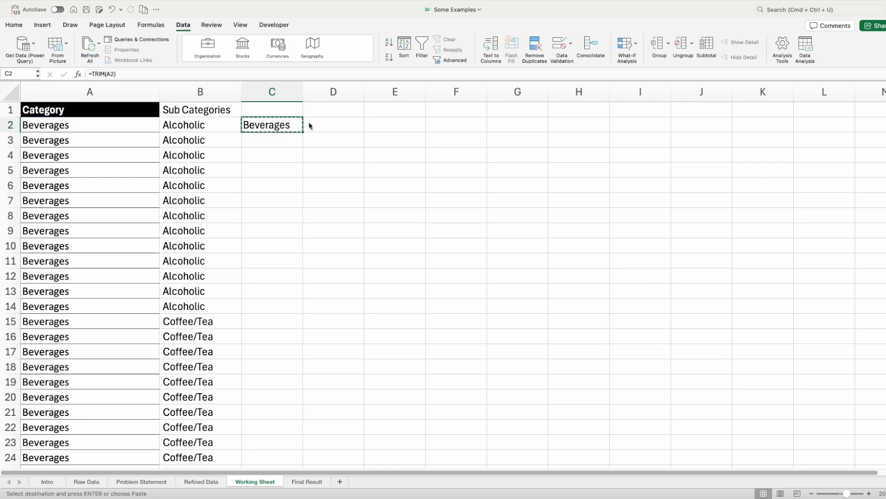
pyautogui.click(309, 125)
pyautogui.press('super+v')
pyautogui.press('Left')
pyautogui.press('Left')
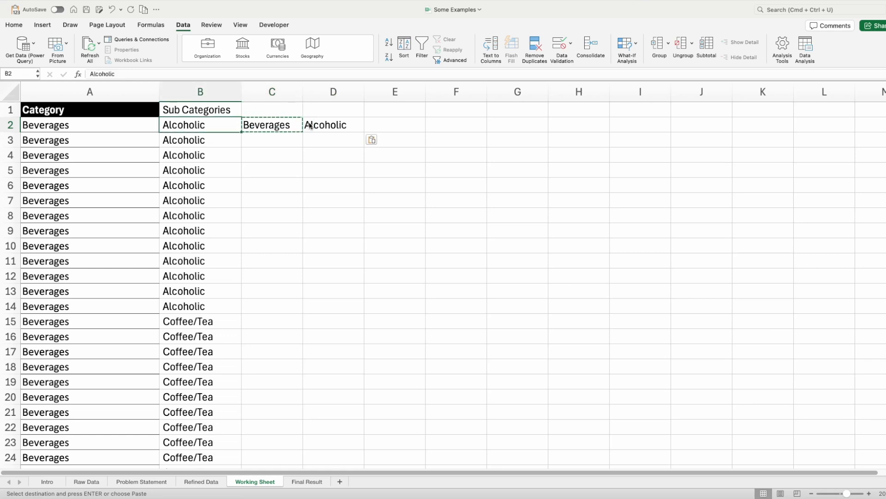
pyautogui.press('Up')
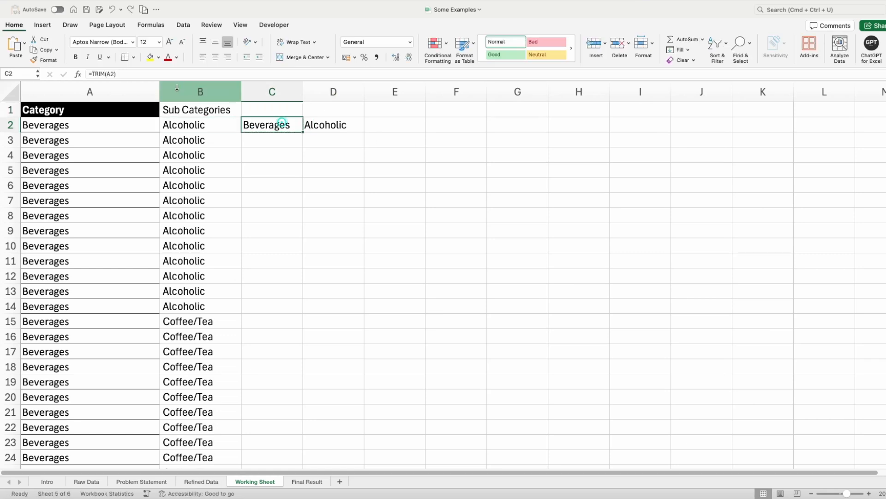
# - Compare the original and trimmed values in row 2, and fill the C2:D2 TRIM formulas down through all data rows
pyautogui.click(324, 125)
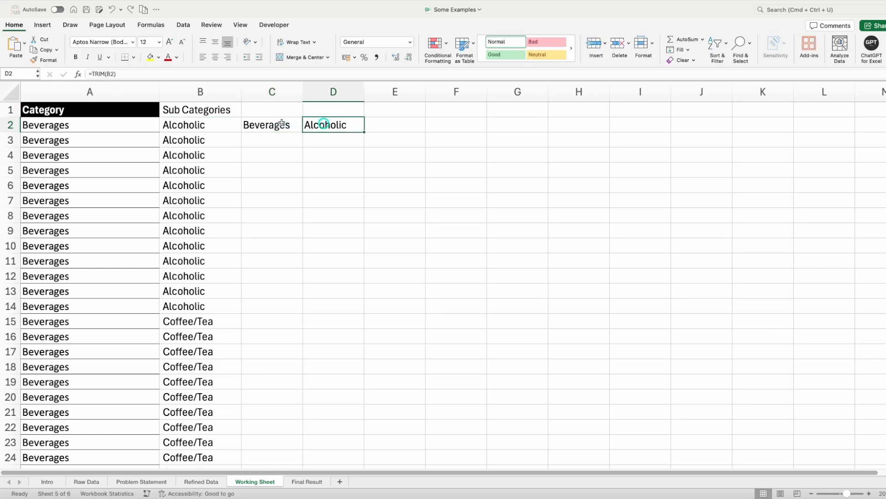
pyautogui.moveTo(281, 124); pyautogui.dragTo(359, 132)
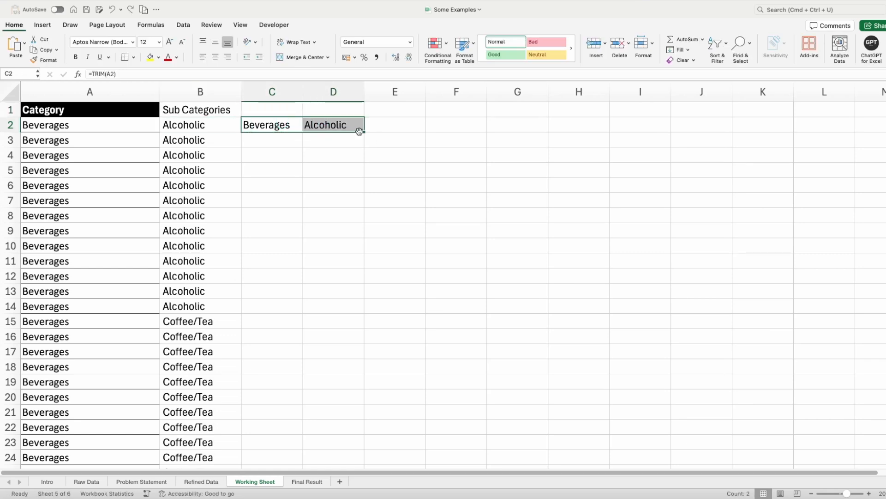
pyautogui.click(135, 127)
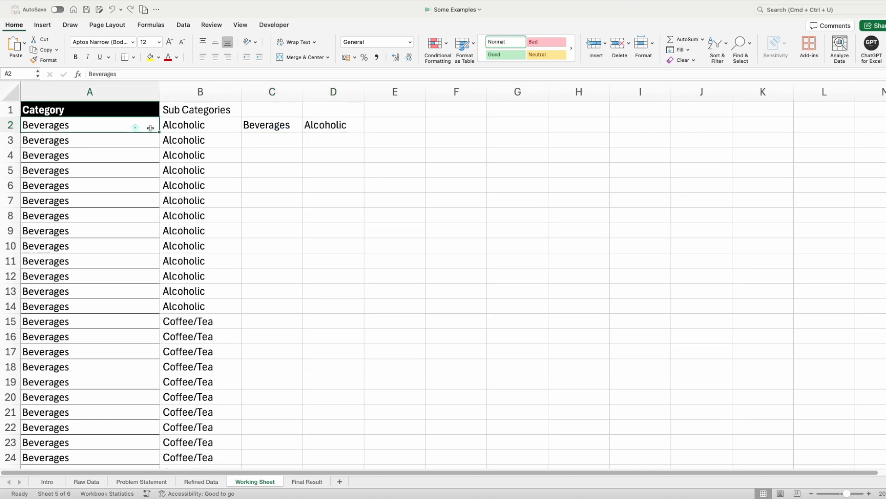
pyautogui.click(181, 127)
pyautogui.click(278, 129)
pyautogui.keyDown('shift'); pyautogui.click(335, 129); pyautogui.keyUp('shift')
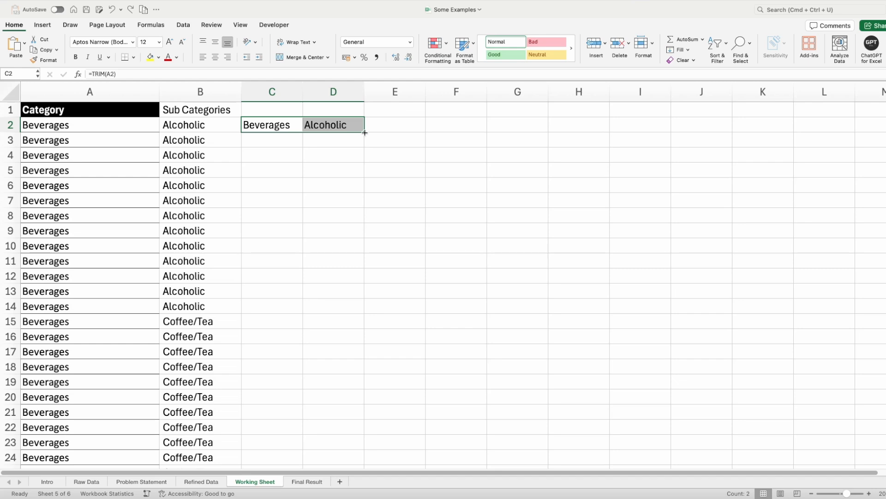
pyautogui.doubleClick(365, 132)
pyautogui.scroll(-5, 310, 335)
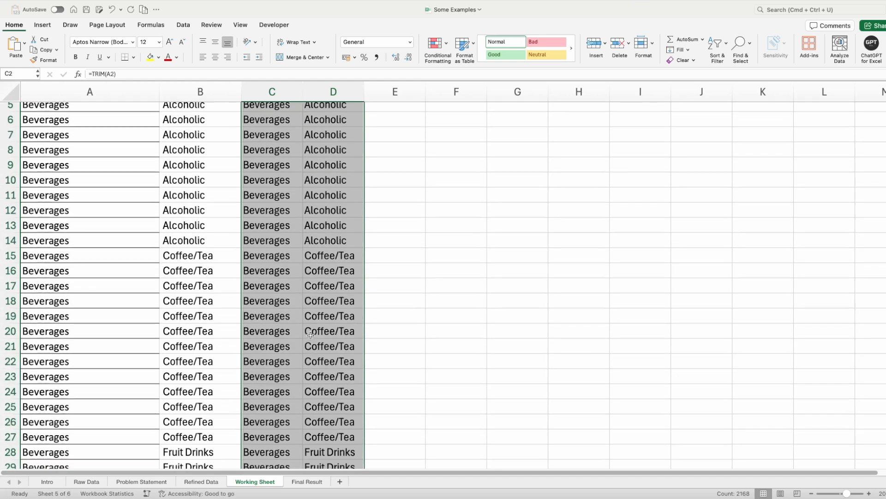
pyautogui.scroll(-1, 311, 335)
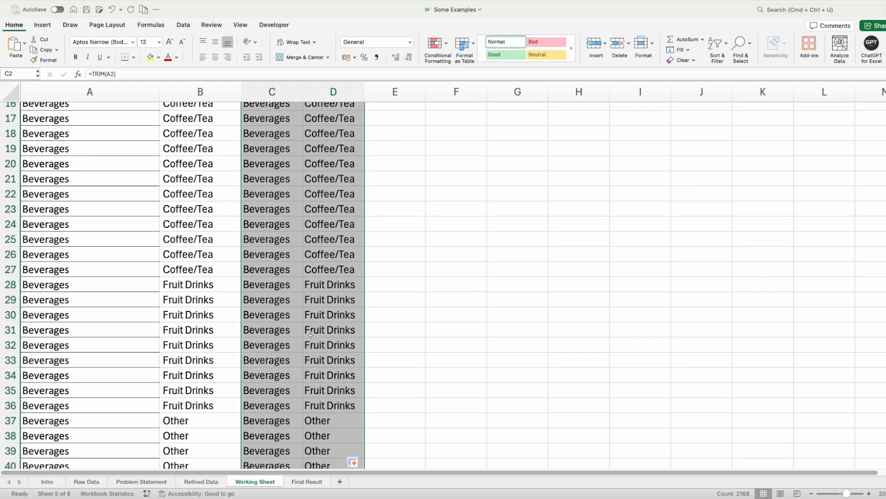
pyautogui.scroll(5, 311, 336)
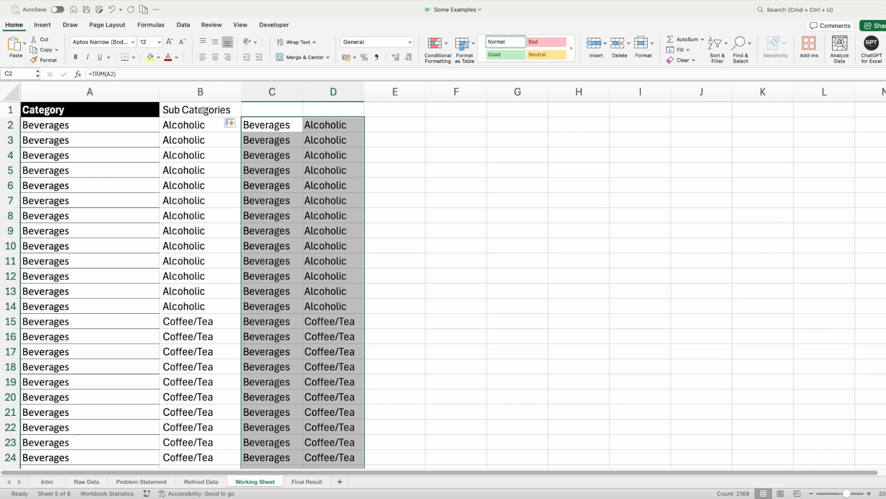
# - Add filters to the header row and filter the Sub Categories column to show only blanks
pyautogui.click(203, 110)
pyautogui.press('super+shift+f')
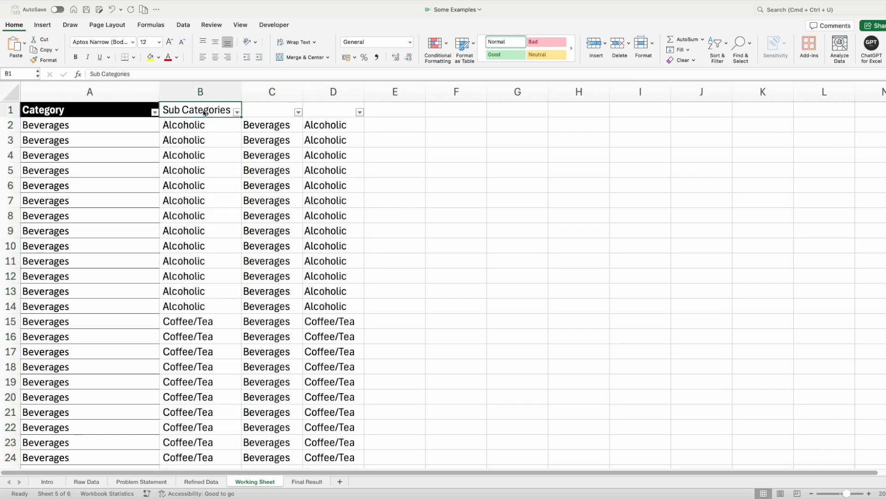
pyautogui.click(237, 112)
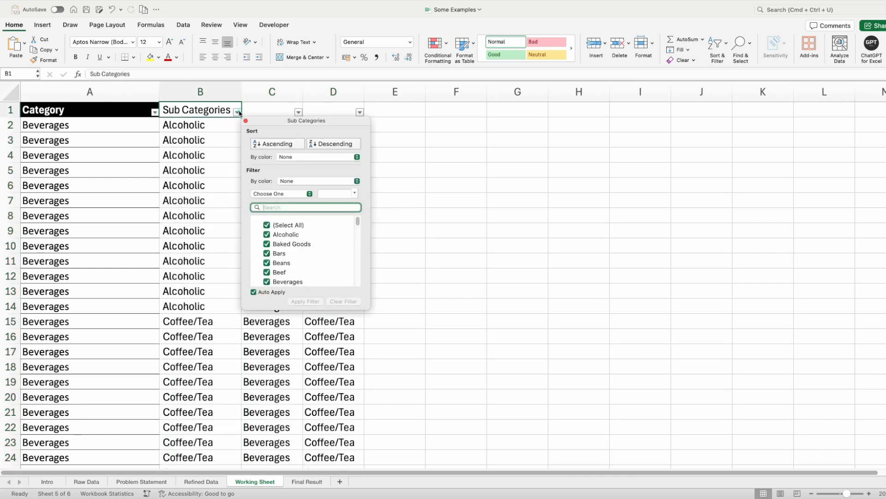
pyautogui.click(266, 225)
pyautogui.scroll(-15, 310, 275)
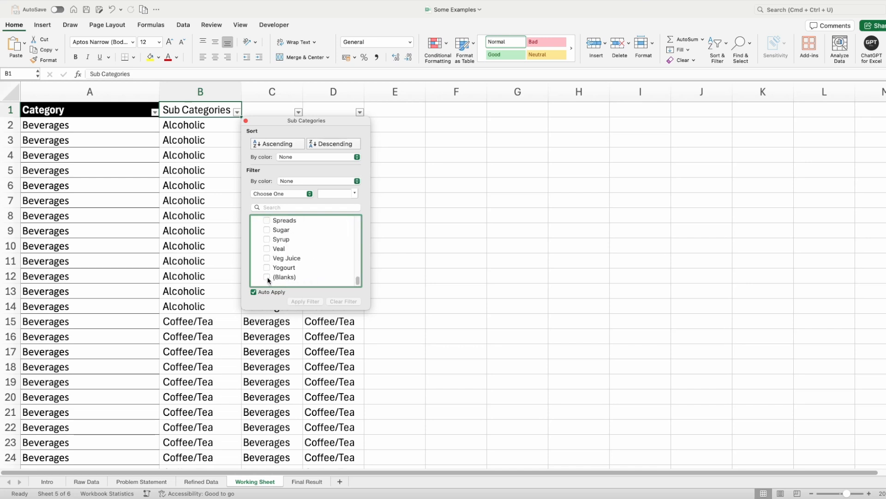
pyautogui.click(267, 277)
pyautogui.click(179, 195)
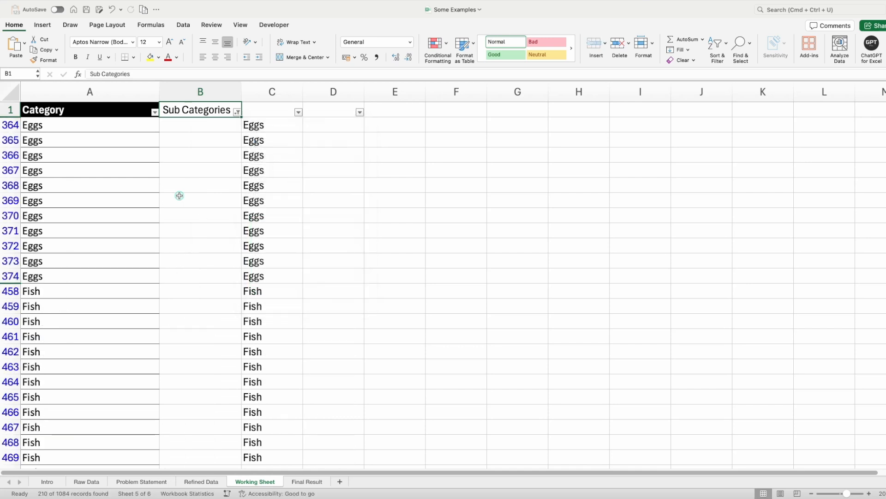
# - Enter the formula =A364 in cell B364 so the blank sub category takes its category name
pyautogui.click(190, 128)
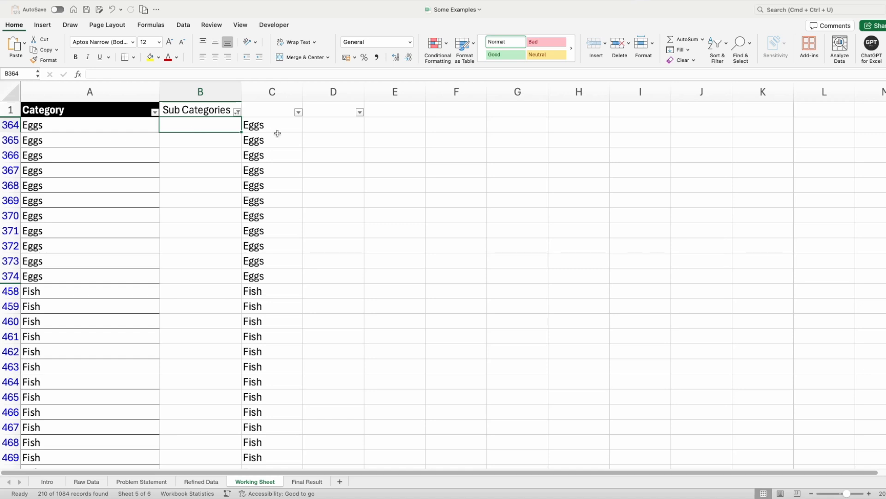
pyautogui.write('=')
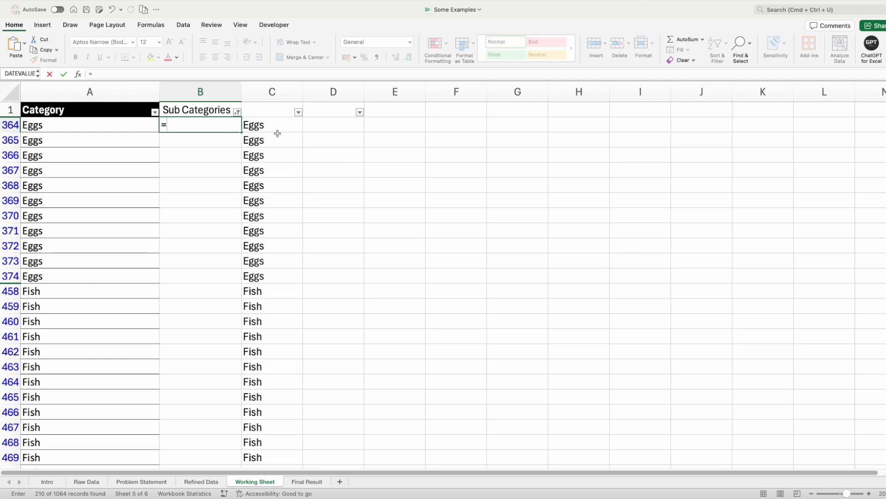
pyautogui.press('Left')
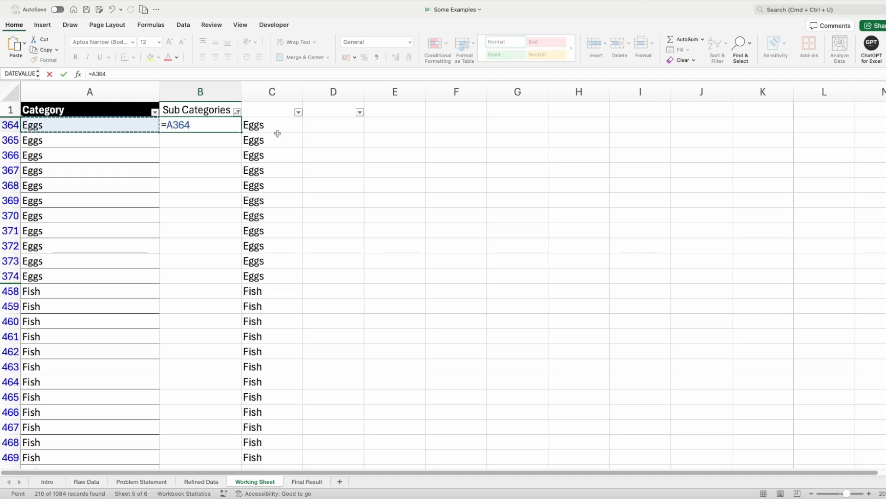
pyautogui.press('Return')
# - Fill the B364 formula down the visible blank Sub Categories cells through row 1075, and remove the filter
pyautogui.press('Left')
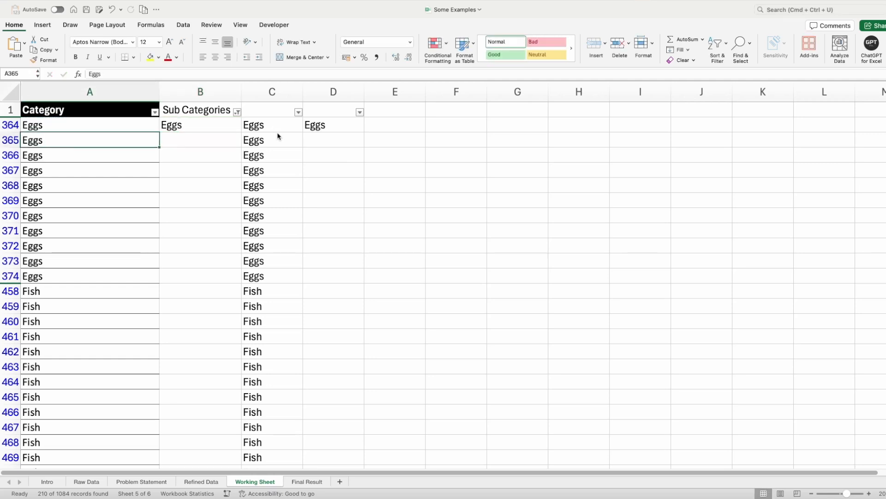
pyautogui.hotkey('ctrl', 'Down')
pyautogui.press('Right')
pyautogui.hotkey('ctrl', 'shift', 'Up')
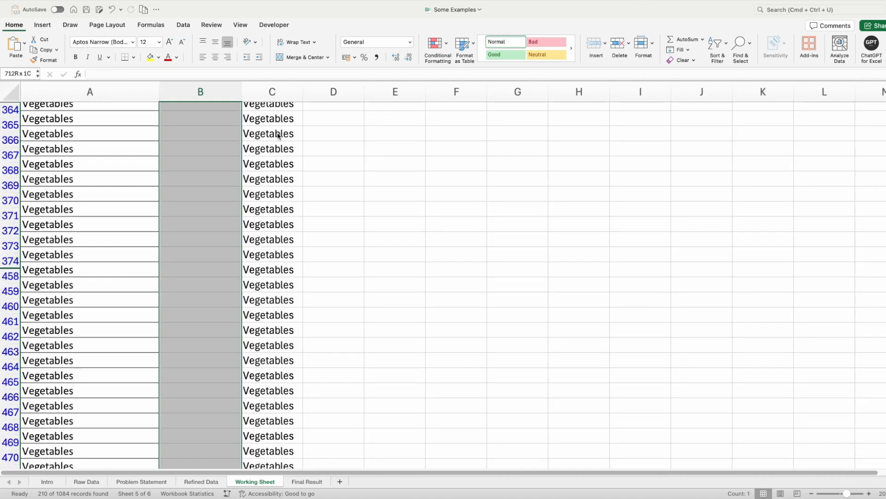
pyautogui.hotkey('ctrl', 'BackSpace')
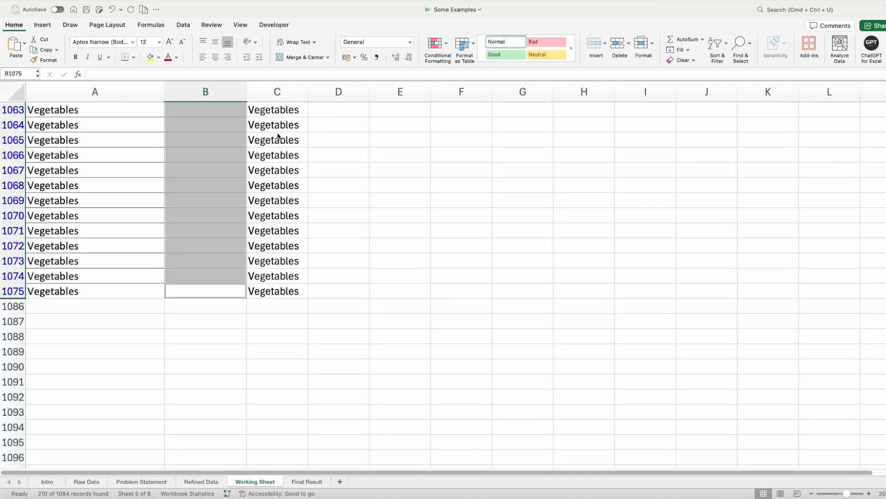
pyautogui.hotkey('ctrl', 'd')
pyautogui.press('Left')
pyautogui.hotkey('ctrl', 'Up')
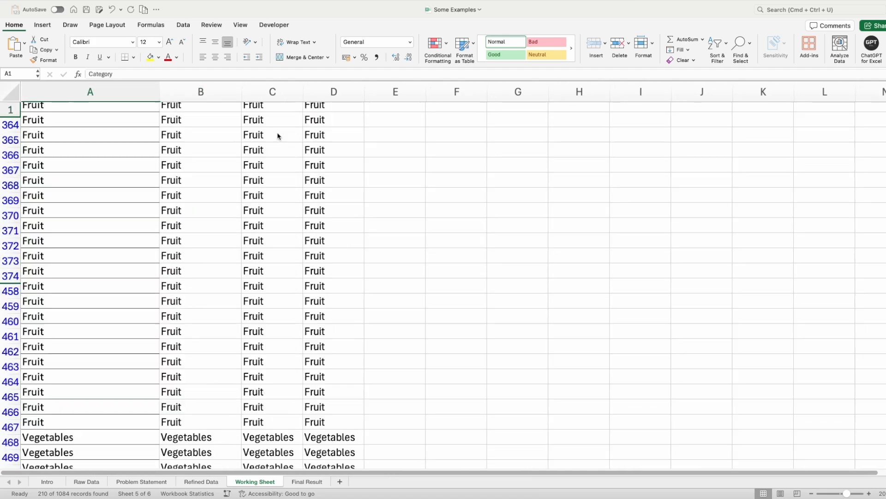
pyautogui.press('Right')
pyautogui.hotkey('ctrl', 'shift', 'l')
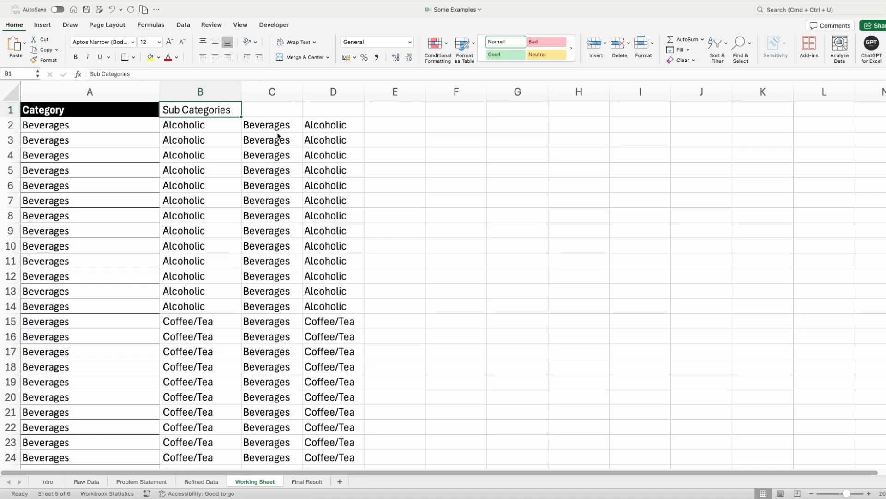
# - Turn the header filters back on and review the full list of distinct trimmed categories in column C
pyautogui.click(283, 125)
pyautogui.click(291, 113)
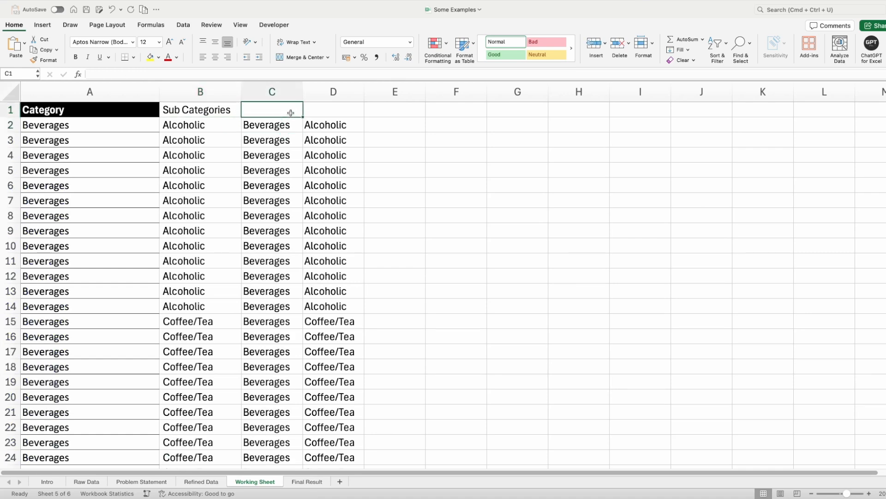
pyautogui.hotkey('ctrl', 'shift', 'l')
pyautogui.click(298, 111)
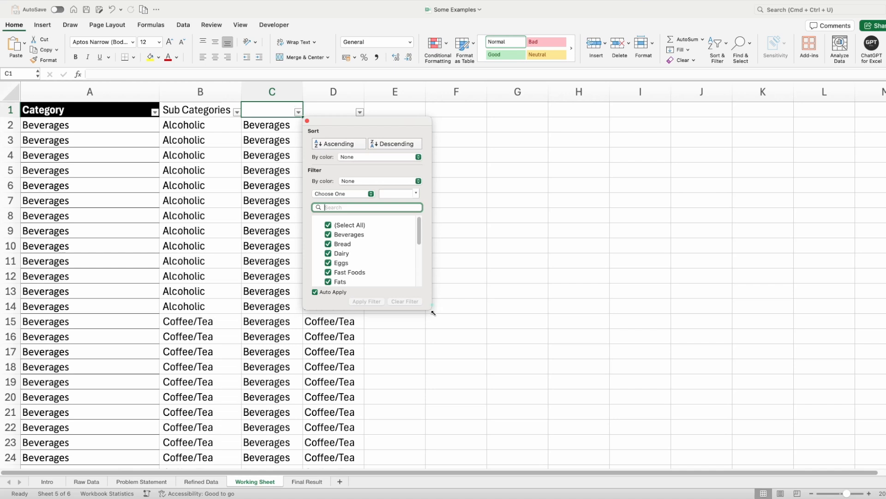
pyautogui.moveTo(467, 393); pyautogui.dragTo(484, 428)
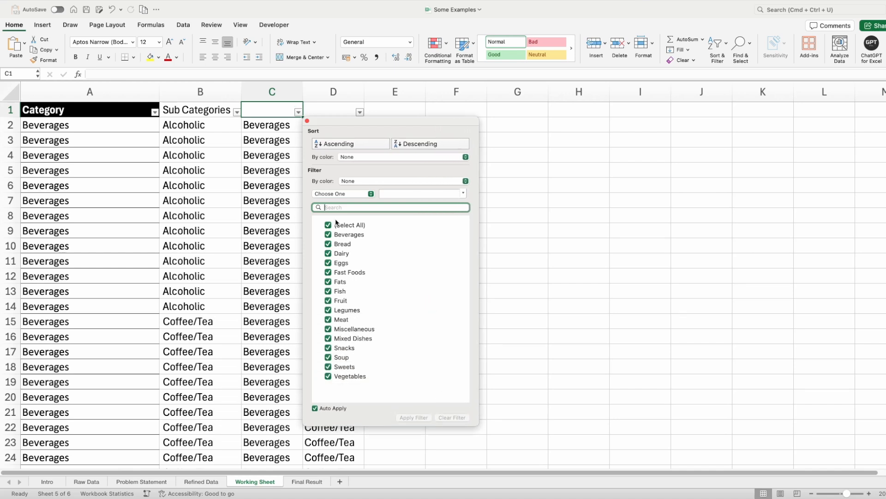
pyautogui.click(360, 112)
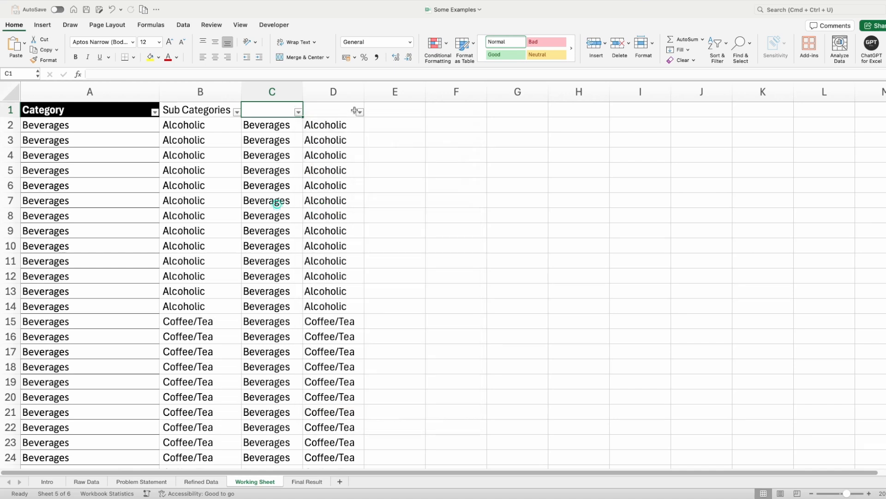
# - Review the full list of distinct trimmed sub categories in column D's filter, checking for leftover blanks
pyautogui.click(360, 112)
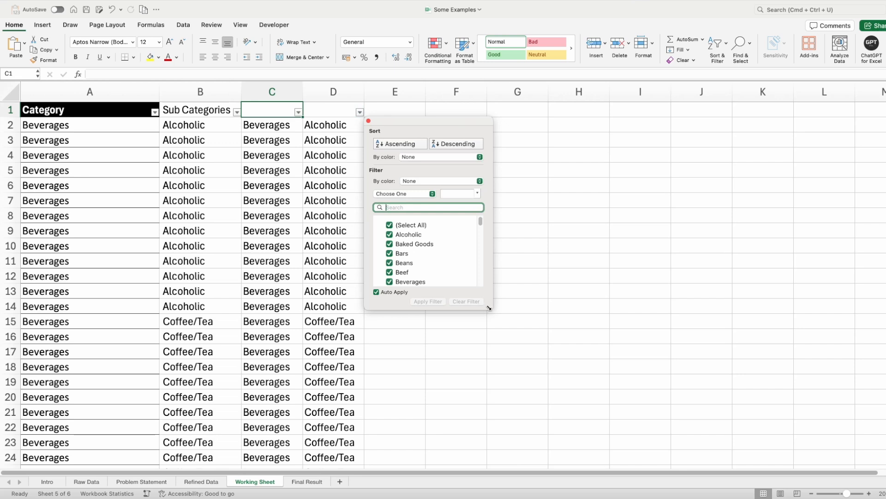
pyautogui.moveTo(481, 304); pyautogui.dragTo(580, 489)
pyautogui.scroll(-10, 522, 350)
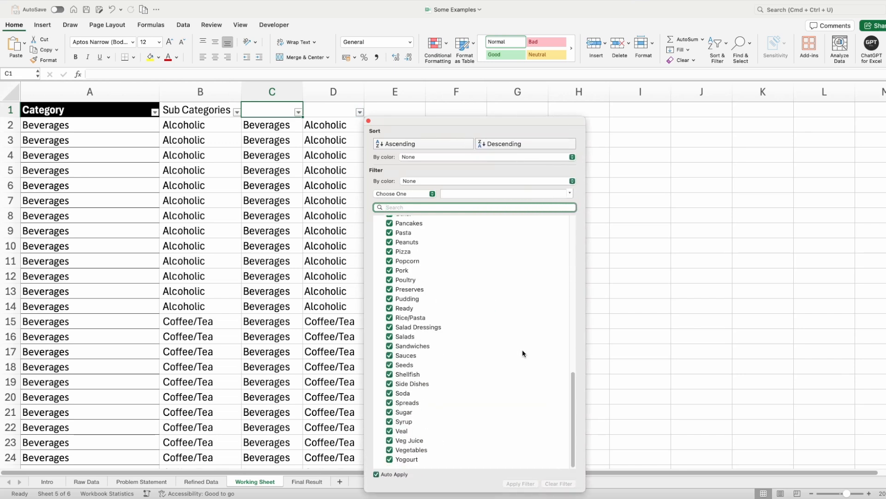
pyautogui.click(251, 218)
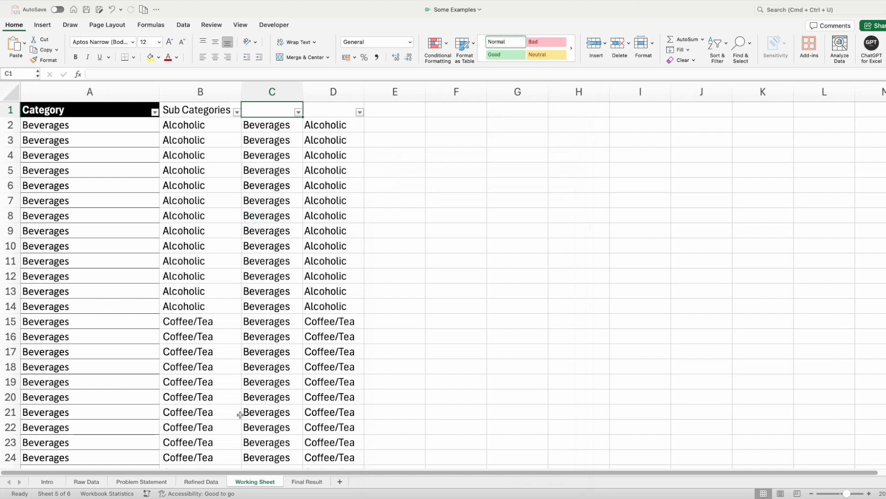
# - Insert two blank columns before the Category - Sub Categories column on the Refined Data sheet
pyautogui.click(278, 123)
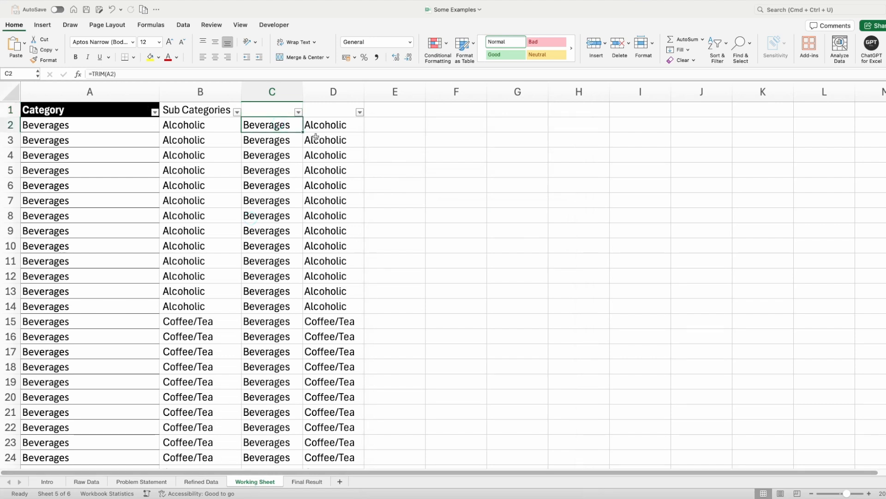
pyautogui.click(202, 481)
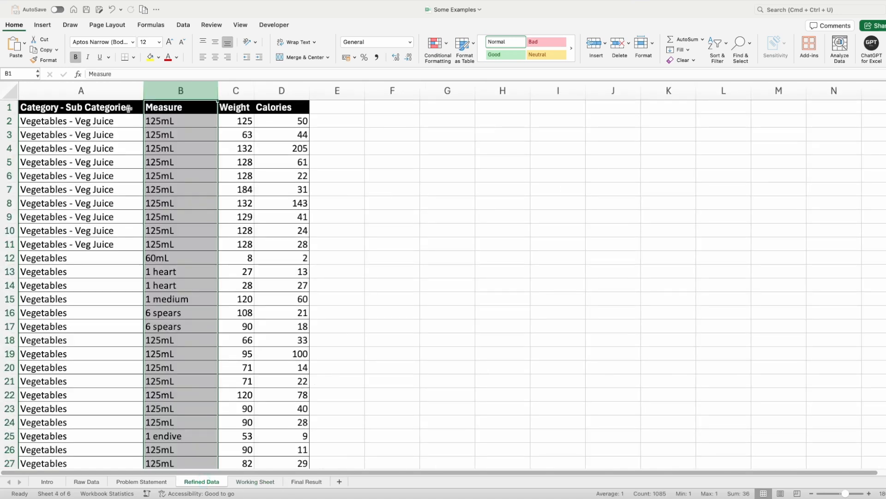
pyautogui.click(123, 88)
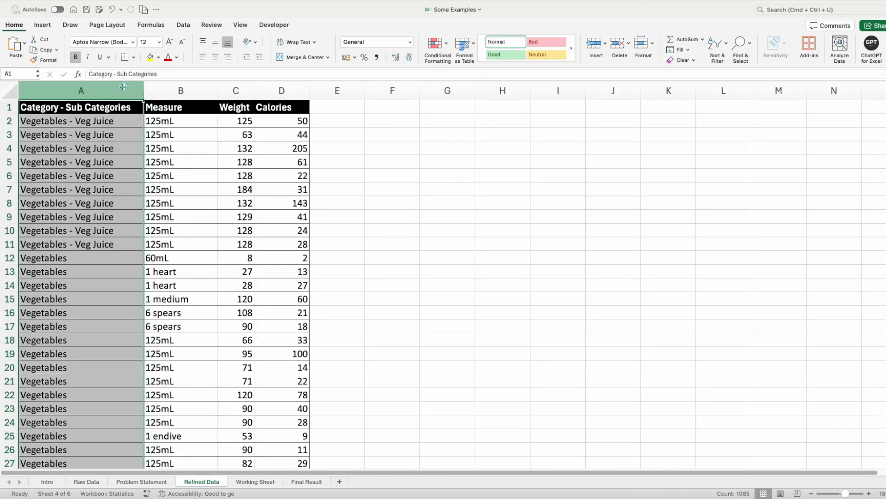
pyautogui.press('super+shift+plus')
pyautogui.press('super+shift+plus')
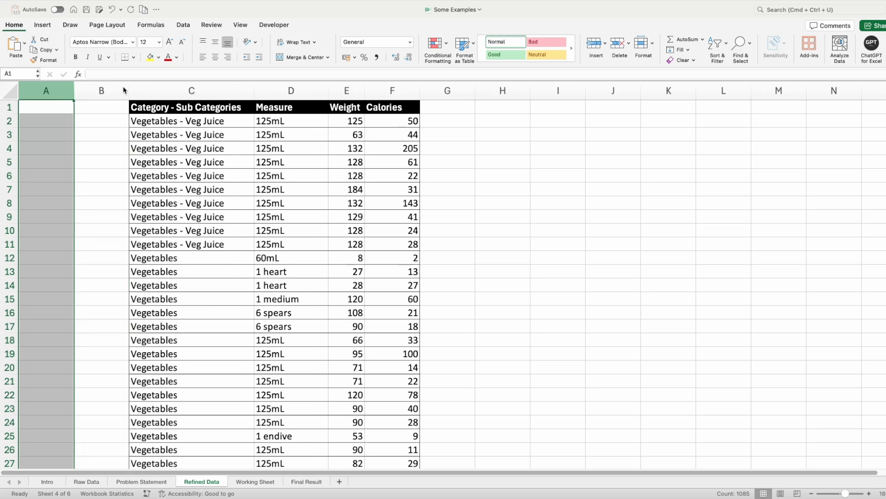
# - Copy the trimmed categories and sub categories from C2:D1085 of the Working Sheet and paste them as values at A2 of Refined Data
pyautogui.click(255, 481)
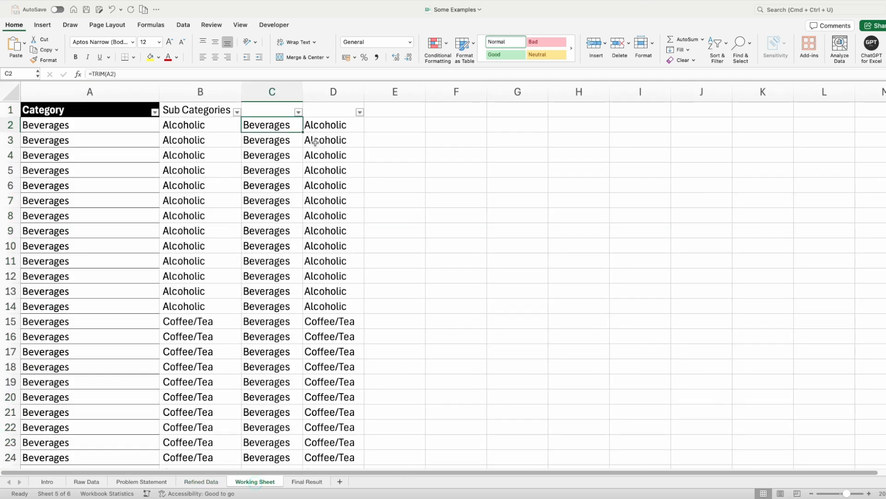
pyautogui.hotkey('shift', 'Right')
pyautogui.press('super+shift+Down')
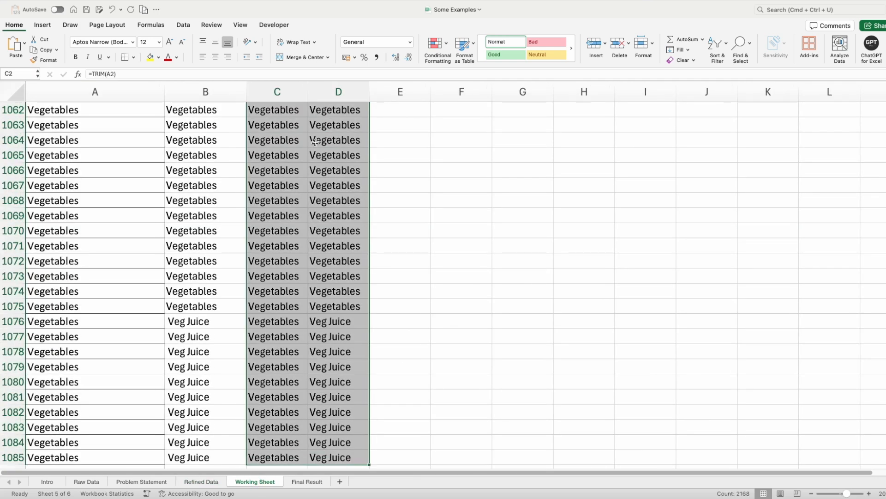
pyautogui.hotkey('ctrl', 'BackSpace')
pyautogui.press('super+c')
pyautogui.click(202, 482)
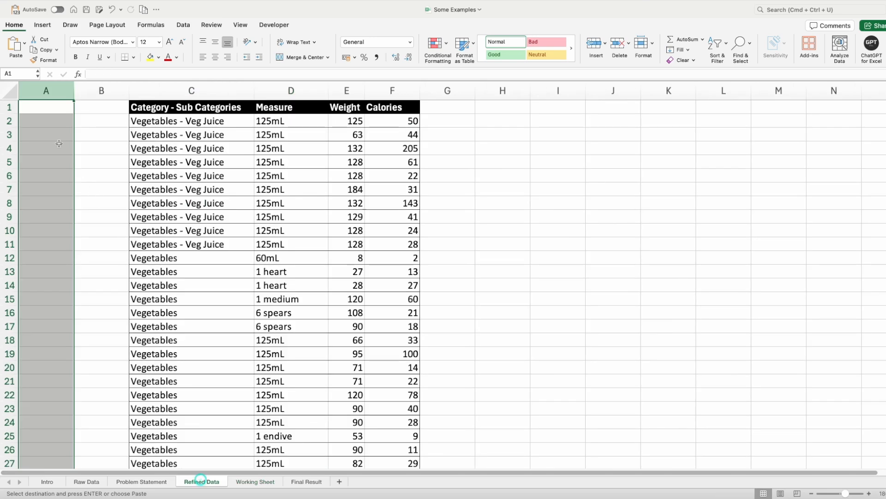
pyautogui.click(53, 124)
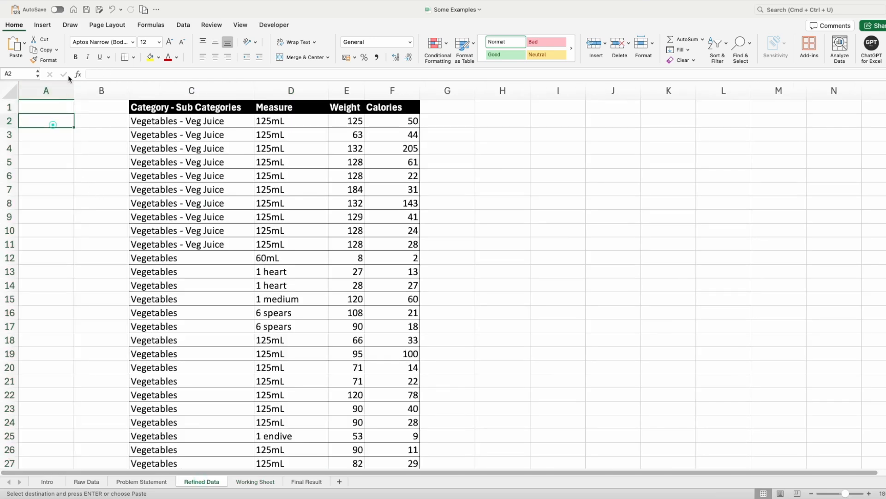
pyautogui.click(24, 42)
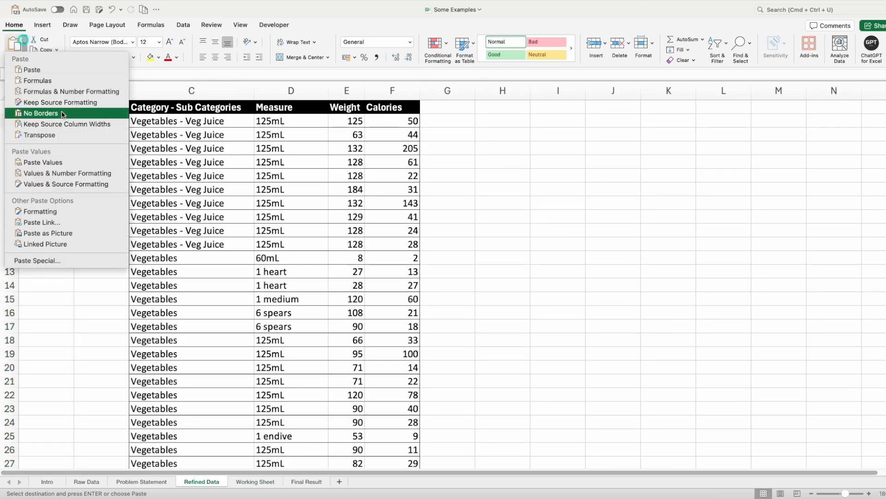
pyautogui.click(69, 161)
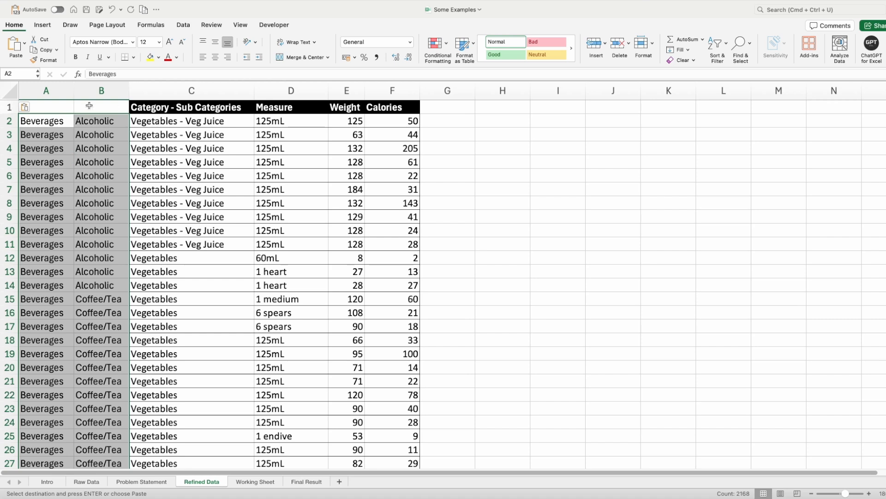
# - Enter the headers Category in A1 and Sub Category in B1 on the Refined Data sheet
pyautogui.click(55, 107)
pyautogui.write('Ca')
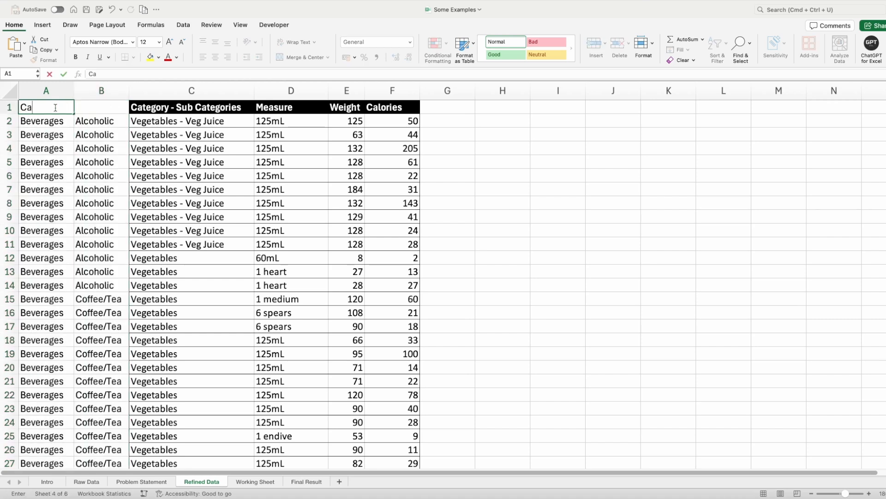
pyautogui.write('tegory')
pyautogui.press('Tab')
pyautogui.write('S')
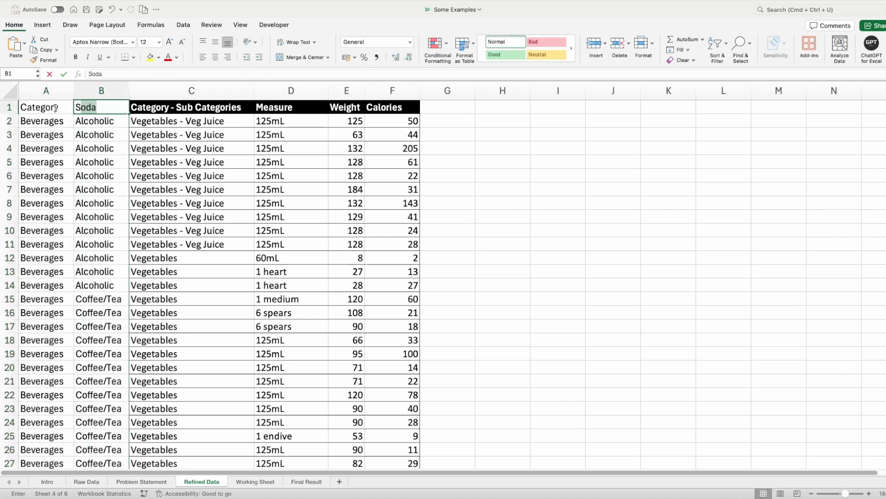
pyautogui.write('ub Category')
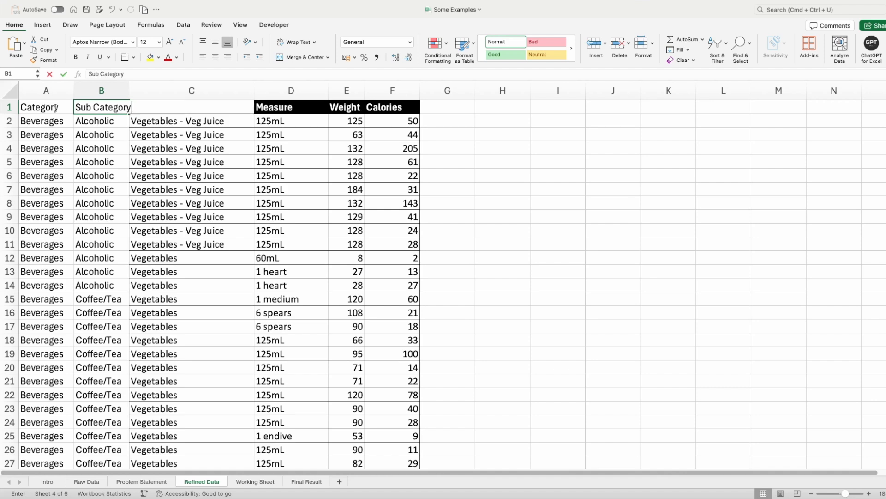
pyautogui.press('Return')
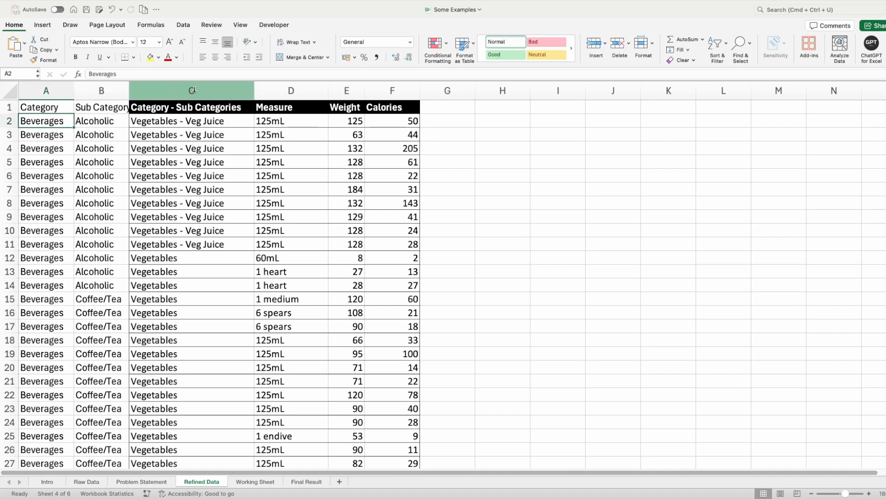
# - Delete the combined Category - Sub Categories column and the Measure column from the Refined Data sheet
pyautogui.click(193, 91)
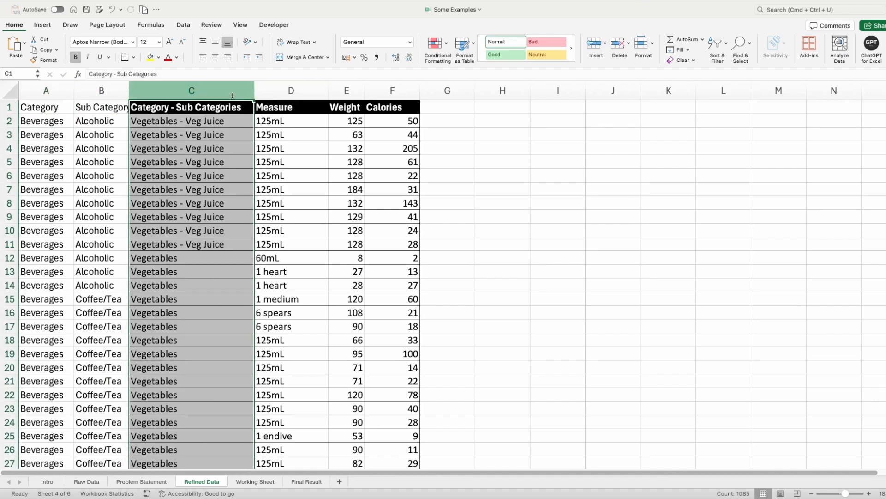
pyautogui.hotkey('ctrl', '-')
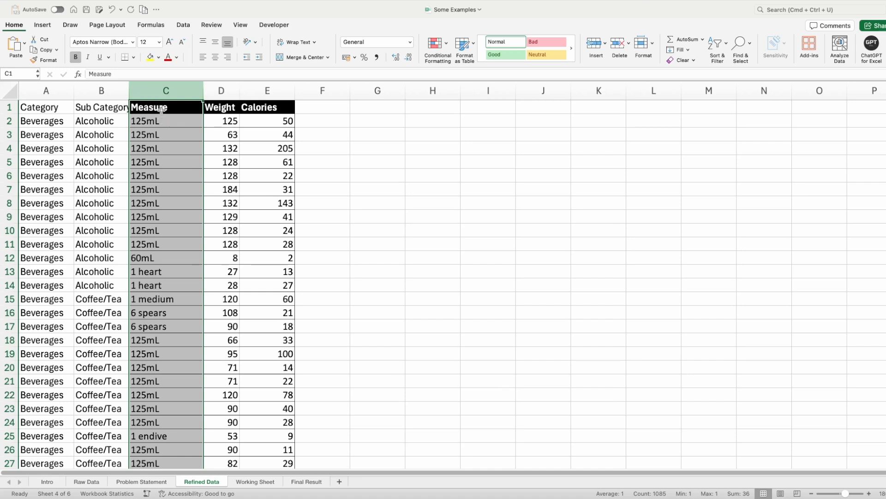
pyautogui.click(165, 107)
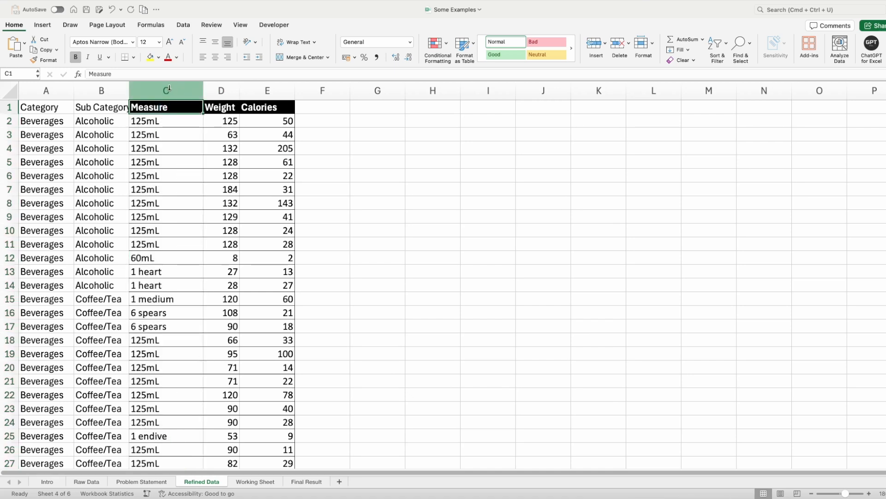
pyautogui.hotkey('ctrl', '-')
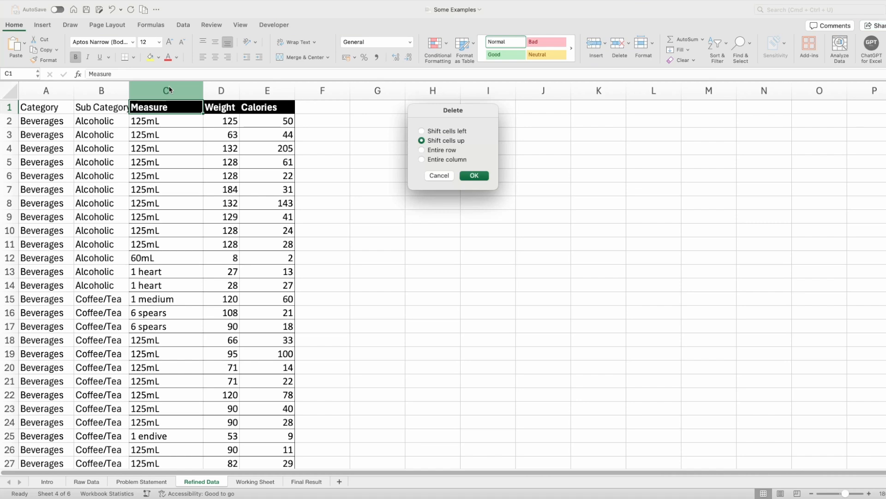
pyautogui.press('Escape')
pyautogui.click(169, 89)
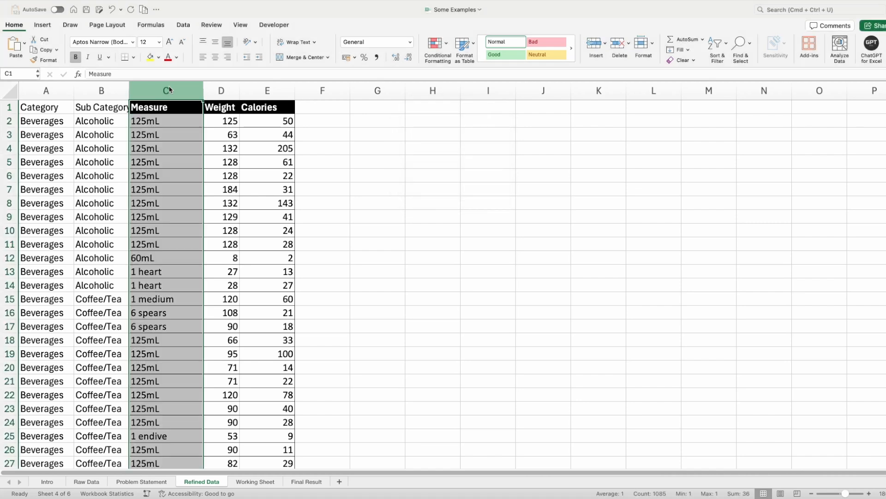
pyautogui.hotkey('ctrl', '-')
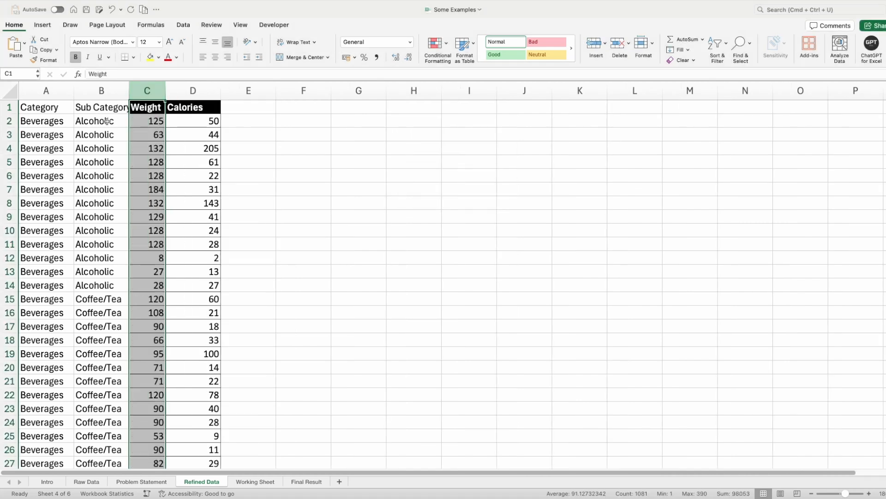
# - Auto-fit the width of all columns on the Refined Data sheet
pyautogui.click(107, 121)
pyautogui.click(11, 94)
pyautogui.doubleClick(73, 91)
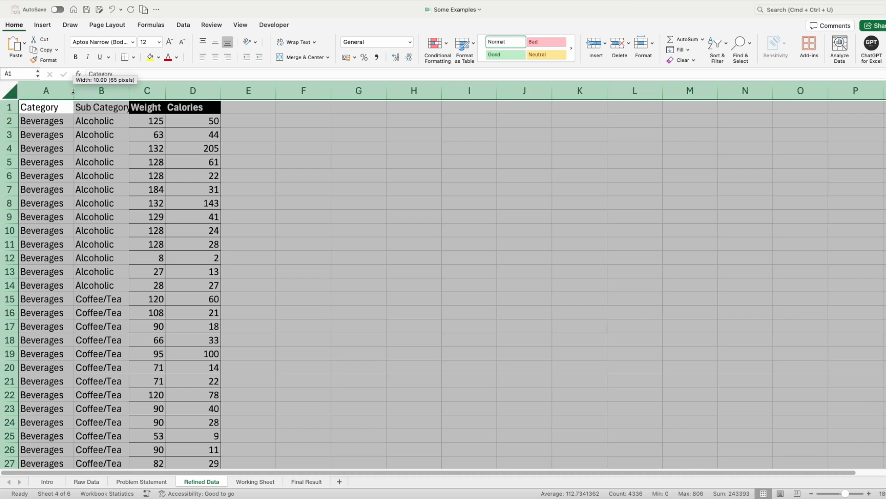
pyautogui.click(190, 135)
# - Copy the full Refined Data table from Category to Calories and paste it over the Working Sheet starting at A1
pyautogui.moveTo(67, 108); pyautogui.dragTo(216, 111)
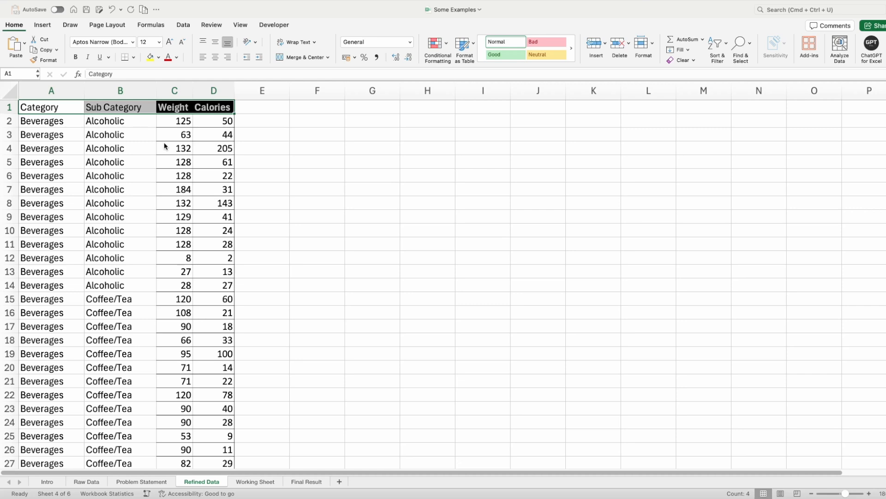
pyautogui.press('super+shift+Down')
pyautogui.press('super+c')
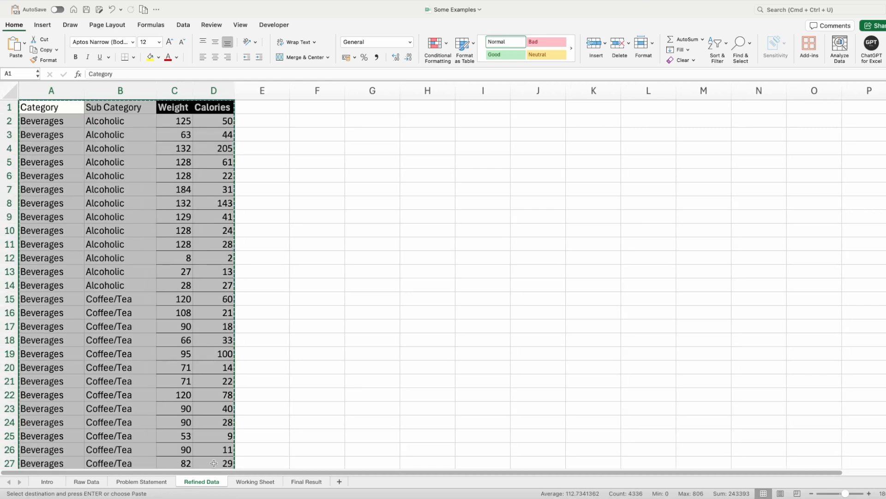
pyautogui.click(249, 481)
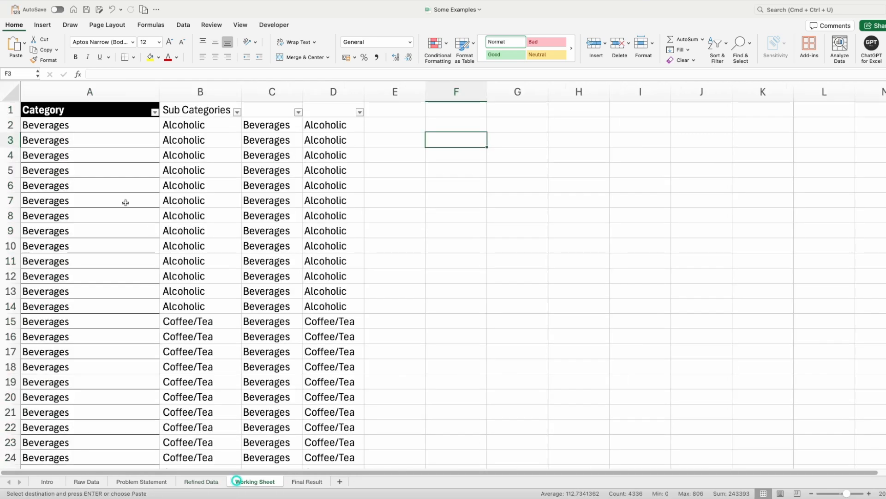
pyautogui.click(92, 115)
pyautogui.press('super+v')
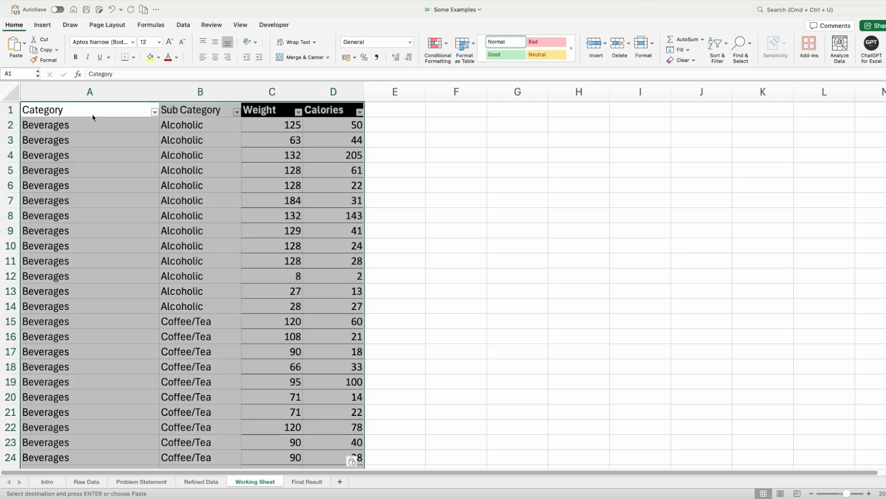
pyautogui.click(446, 124)
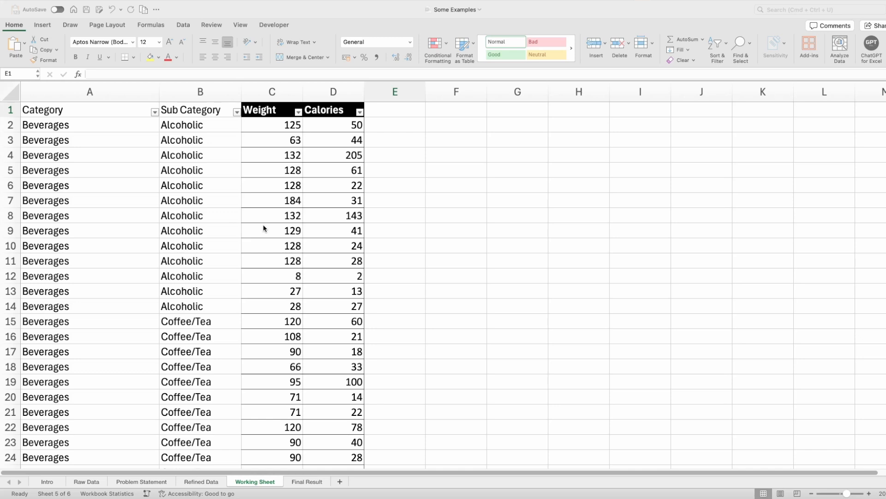
# - Add the header ratio in cell E1 beside the Calories column
pyautogui.click(394, 116)
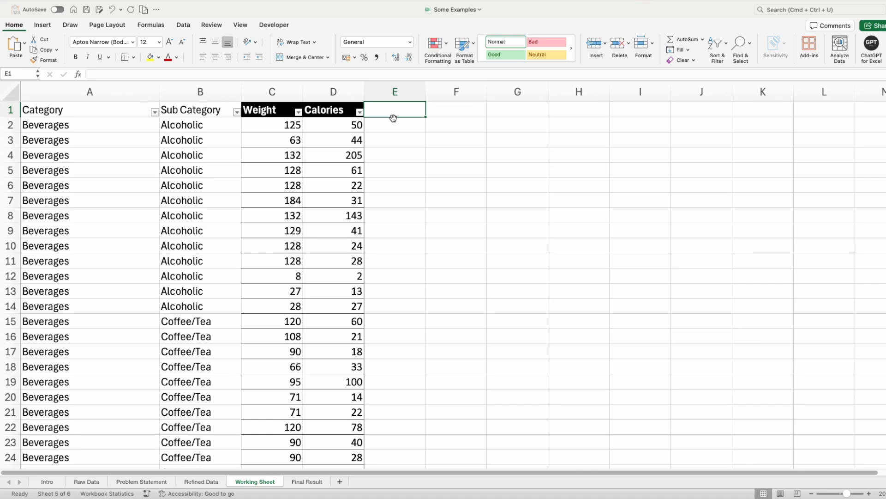
pyautogui.write('ratio')
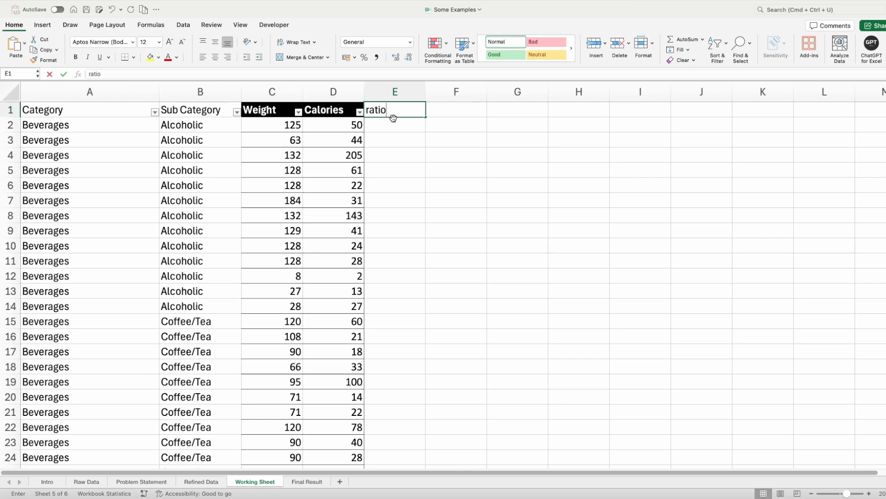
pyautogui.click(383, 124)
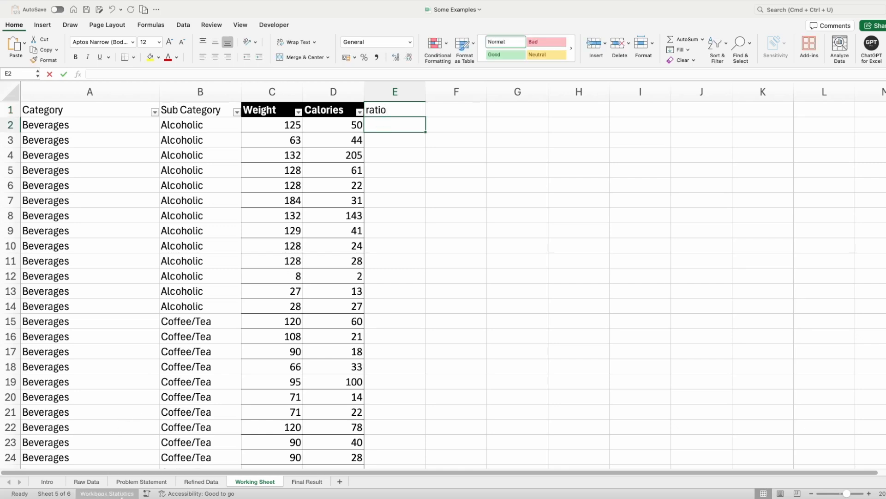
# - Check the ratio question on the Problem Statement sheet, then enter =D2/C2 in Working Sheet cell E2 and fill it down the ratio column
pyautogui.click(135, 481)
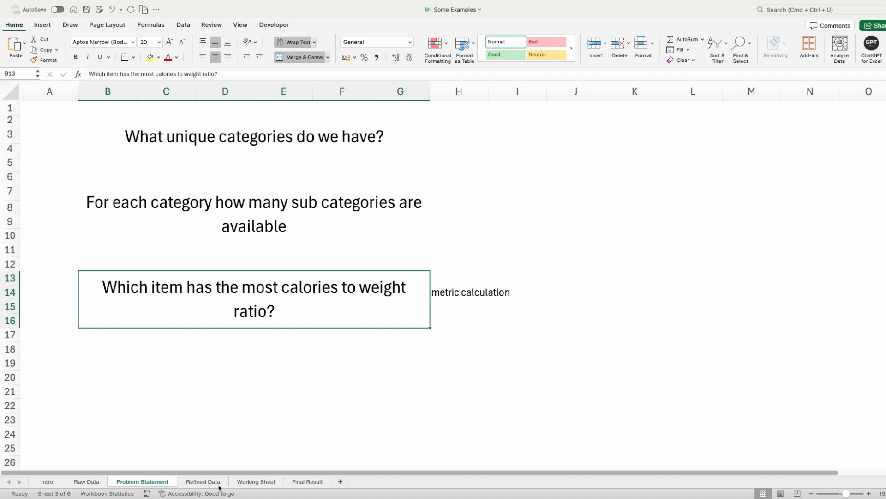
pyautogui.click(255, 481)
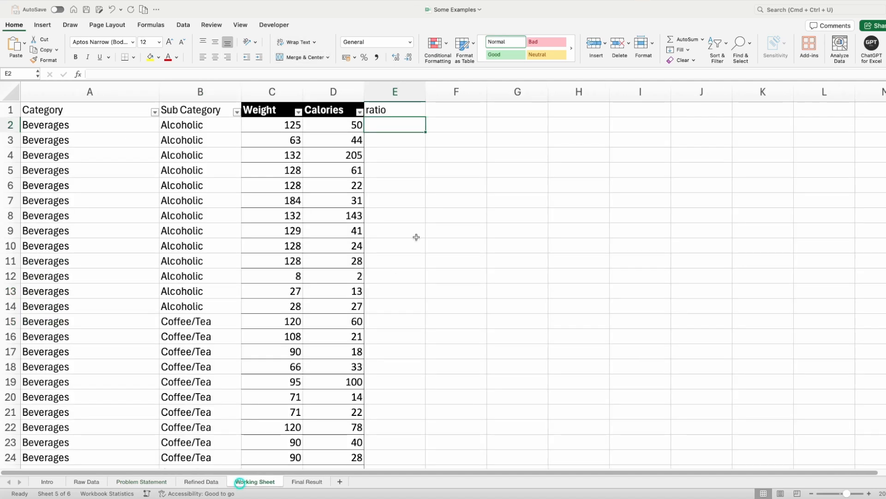
pyautogui.write('=D2/')
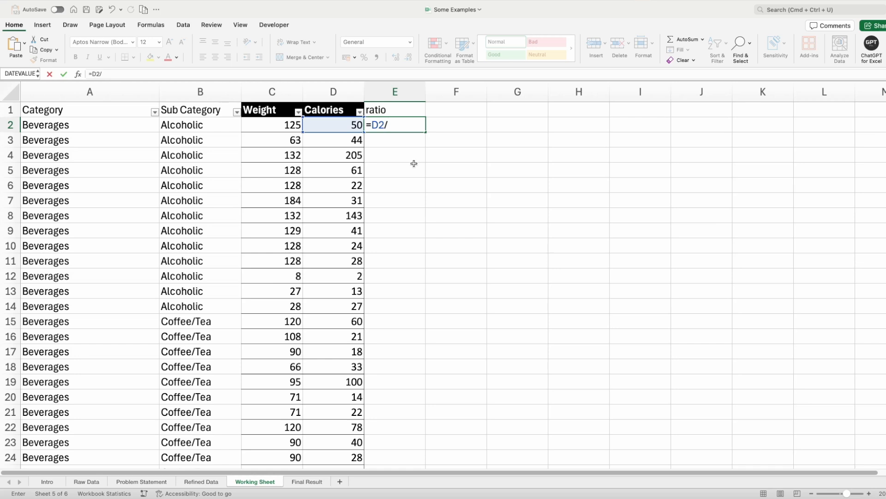
pyautogui.write('C2')
pyautogui.press('Return')
pyautogui.press('Up')
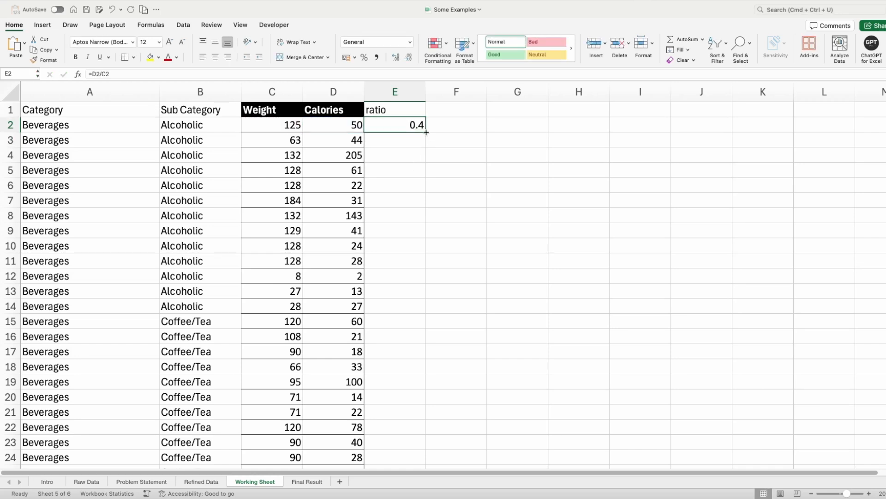
pyautogui.doubleClick(425, 132)
pyautogui.click(406, 176)
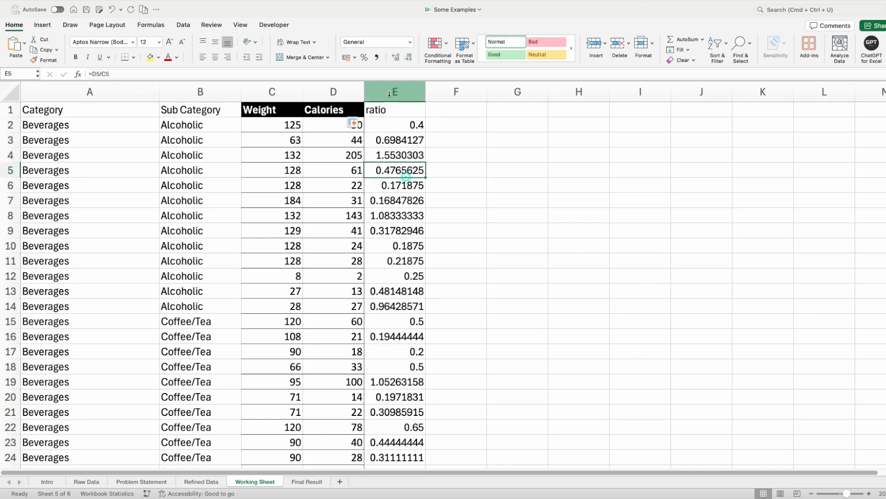
pyautogui.click(390, 108)
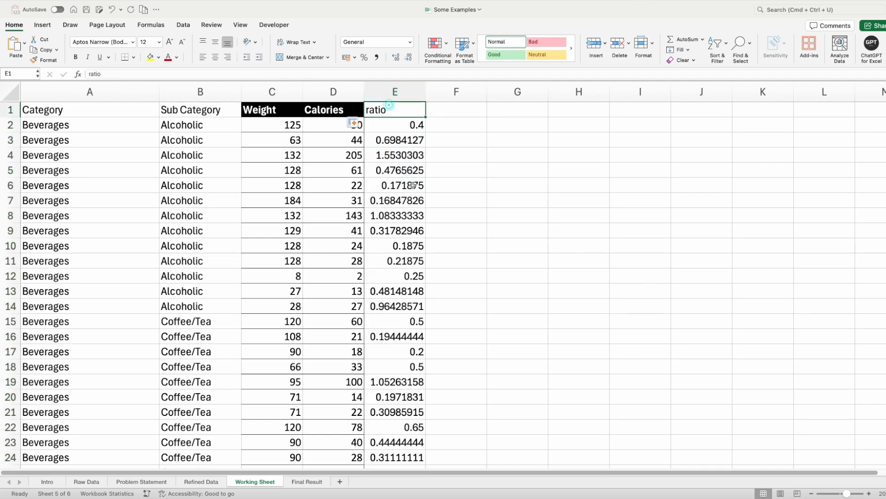
# - Format all the ratio values in column E, from E2 to the last row, with two decimal places
pyautogui.click(416, 123)
pyautogui.hotkey('ctrl', 'shift', 'Down')
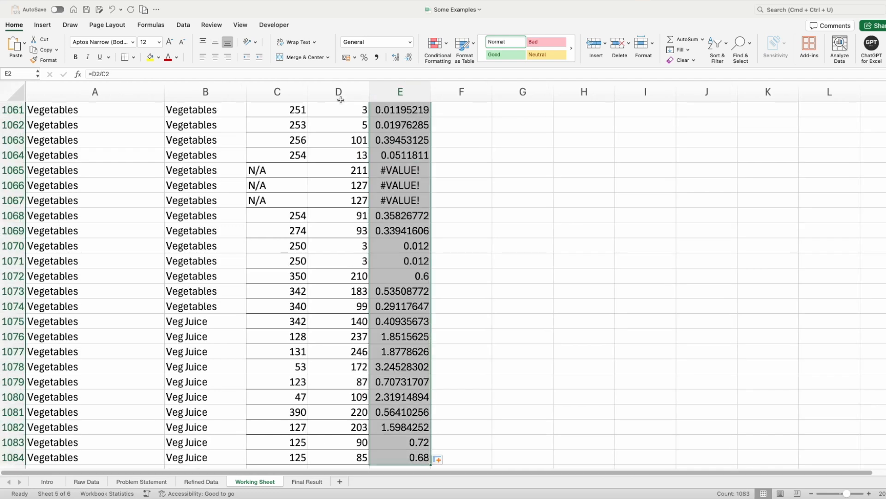
pyautogui.click(409, 57)
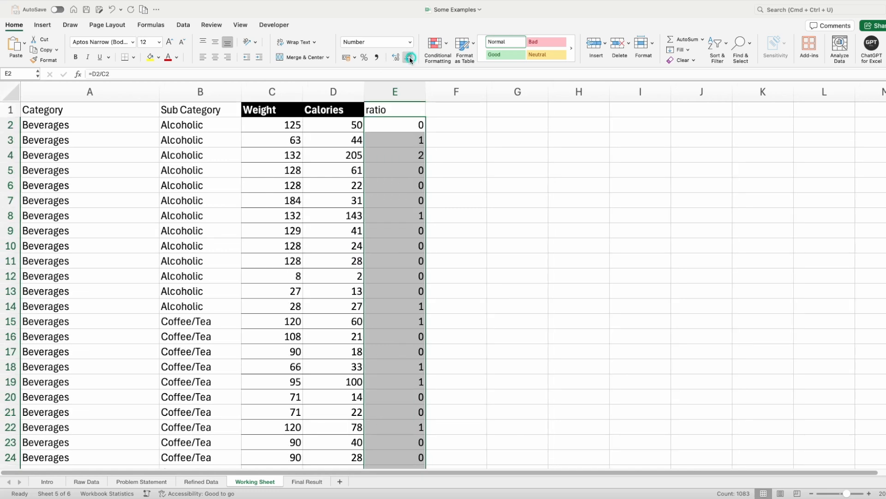
pyautogui.click(396, 57)
pyautogui.click(396, 57)
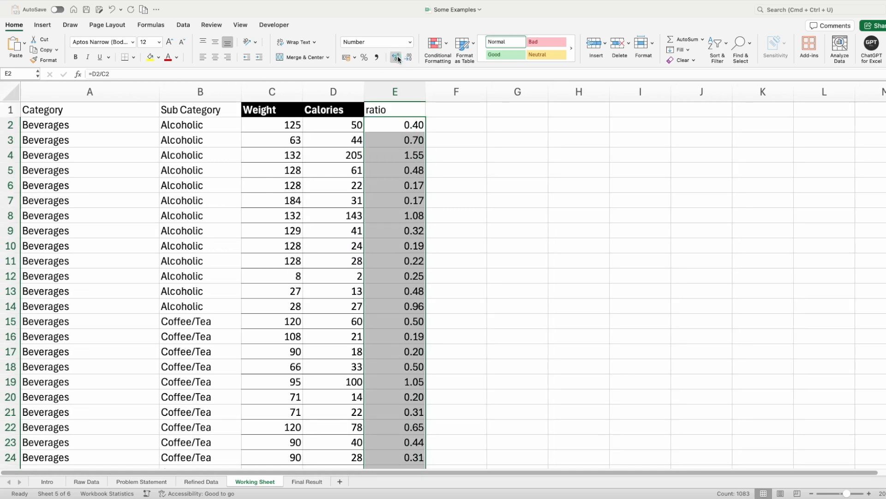
pyautogui.click(395, 215)
pyautogui.press('Up')
pyautogui.press('Up')
pyautogui.press('Up')
pyautogui.press('Up')
pyautogui.press('Up')
pyautogui.press('Up')
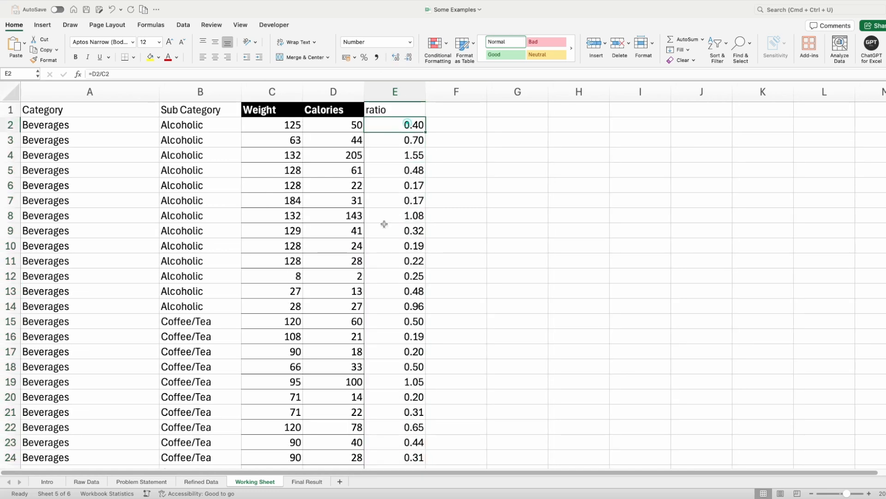
# - Review the ratio column down to its last row, including cells E1065:E1067, and check the table's column headers
pyautogui.scroll(-2, 384, 223)
pyautogui.scroll(-6, 384, 224)
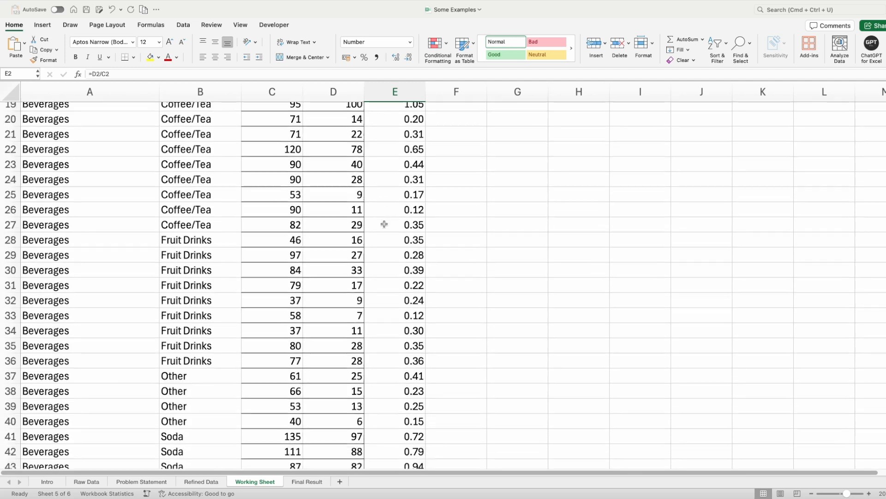
pyautogui.scroll(1, 415, 212)
pyautogui.click(421, 208)
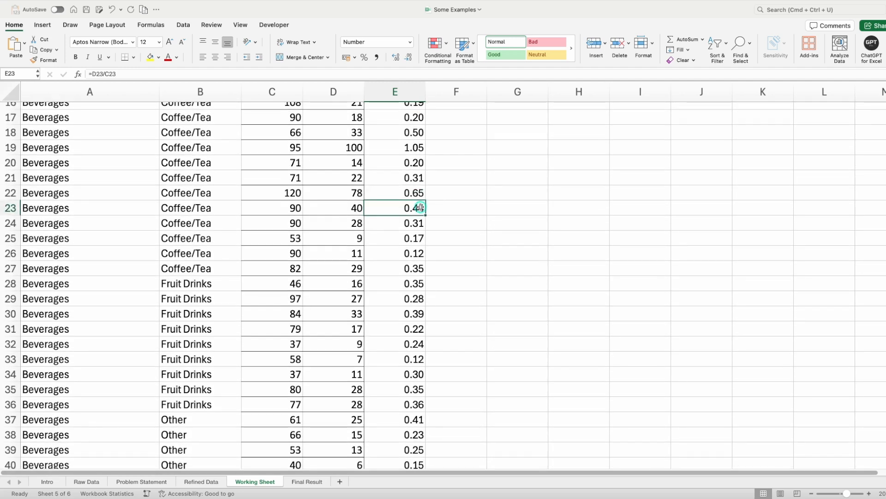
pyautogui.press('super+Down')
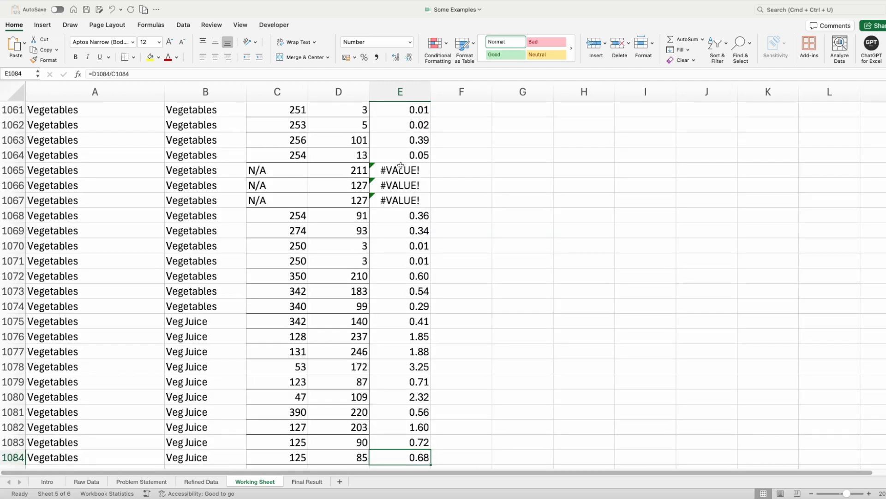
pyautogui.moveTo(400, 166); pyautogui.dragTo(396, 200)
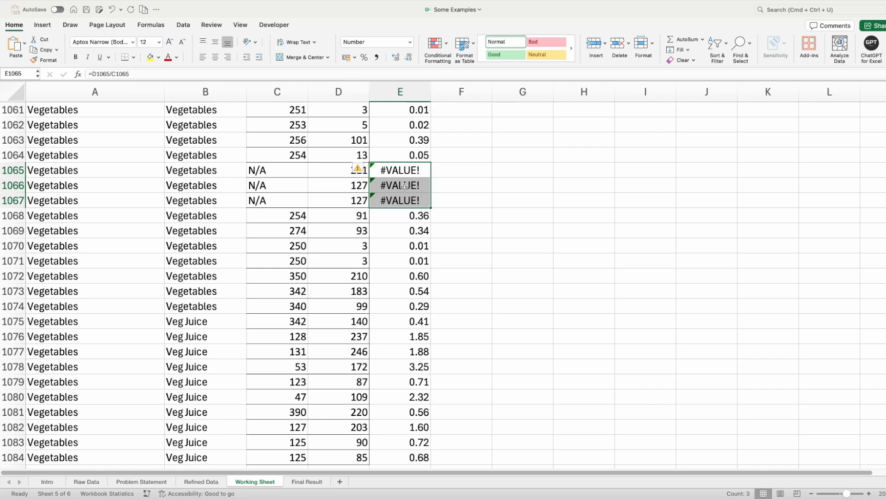
pyautogui.hotkey('ctrl', 'Up')
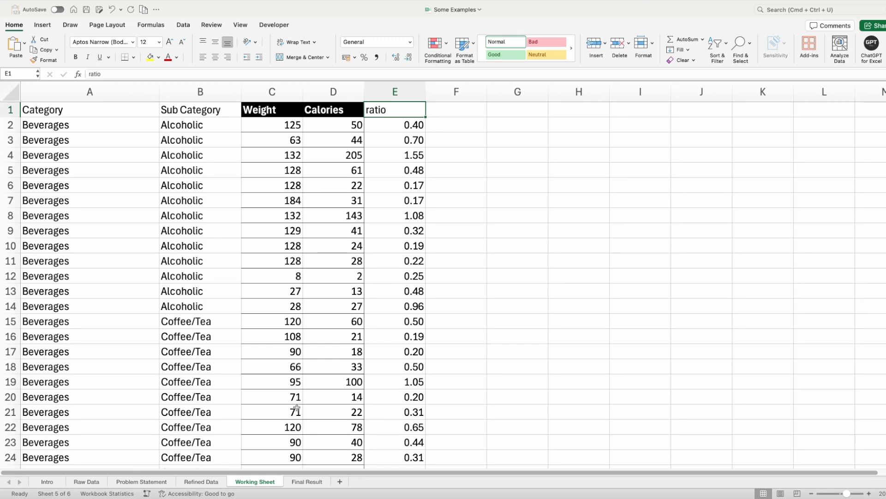
pyautogui.click(102, 109)
pyautogui.click(195, 114)
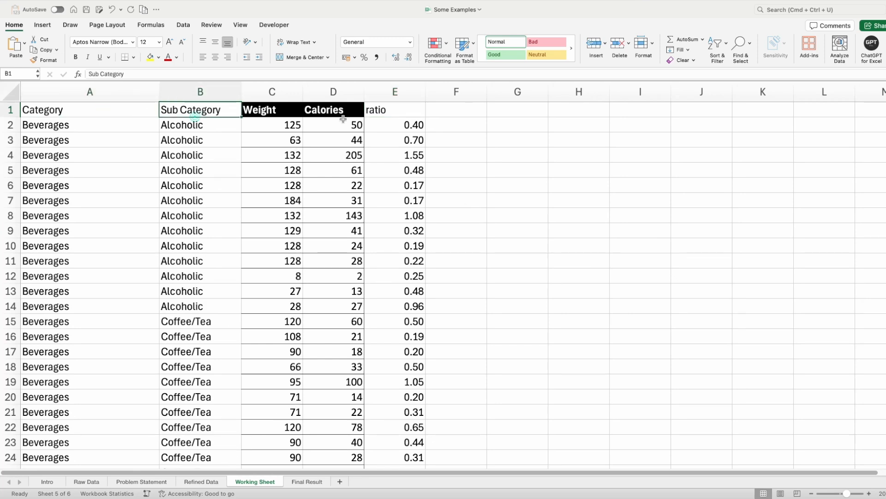
pyautogui.click(411, 121)
# - Create a PivotTable from Working Sheet range A1:E1084 and place it on the same sheet at cell G3
pyautogui.click(102, 112)
pyautogui.hotkey('ctrl', 'shift', 'Right')
pyautogui.hotkey('ctrl', 'shift', 'Down')
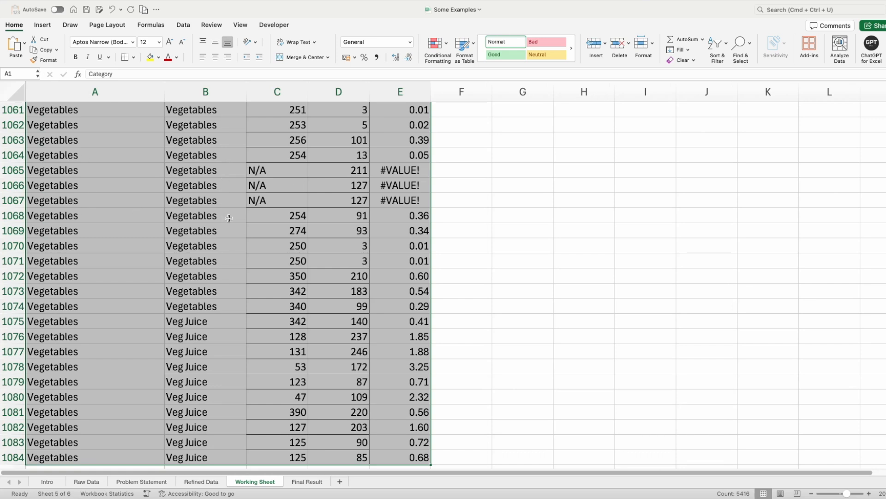
pyautogui.click(44, 25)
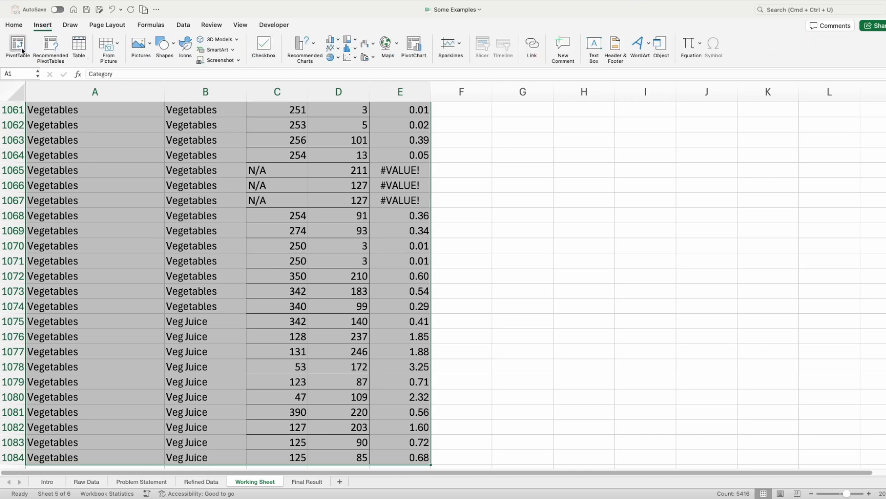
pyautogui.click(22, 50)
pyautogui.click(414, 211)
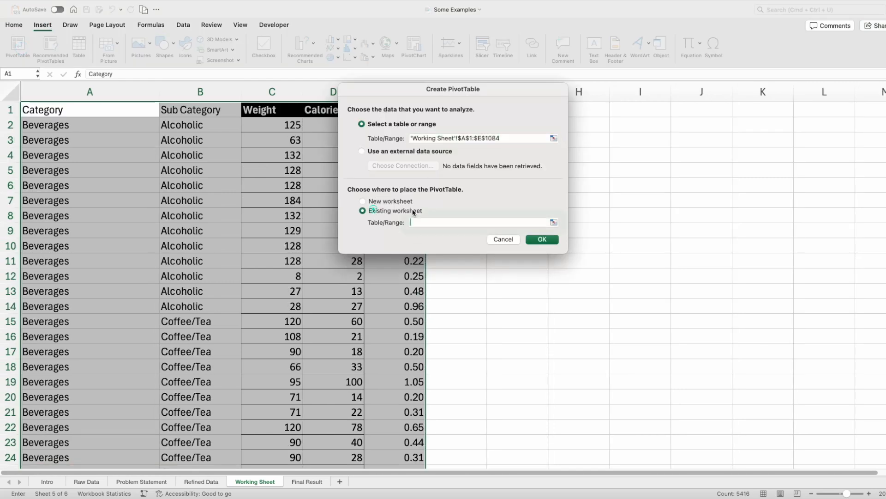
pyautogui.moveTo(505, 91); pyautogui.dragTo(386, 93)
pyautogui.click(521, 142)
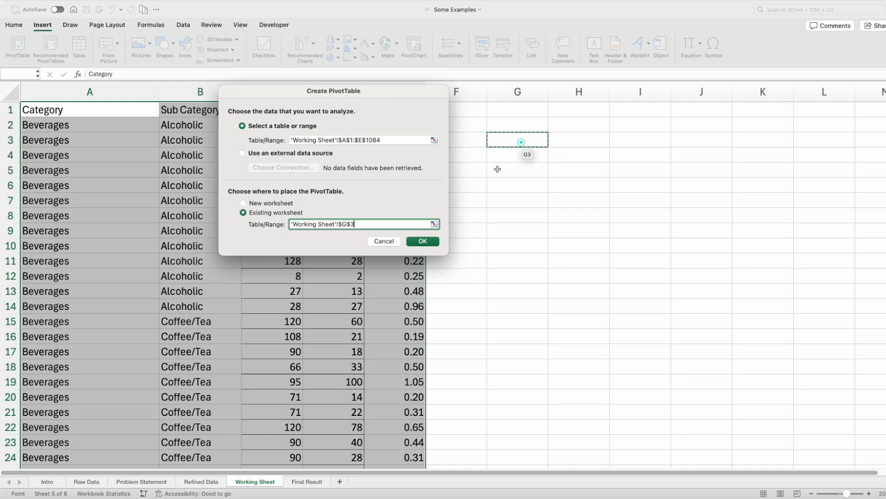
pyautogui.click(426, 242)
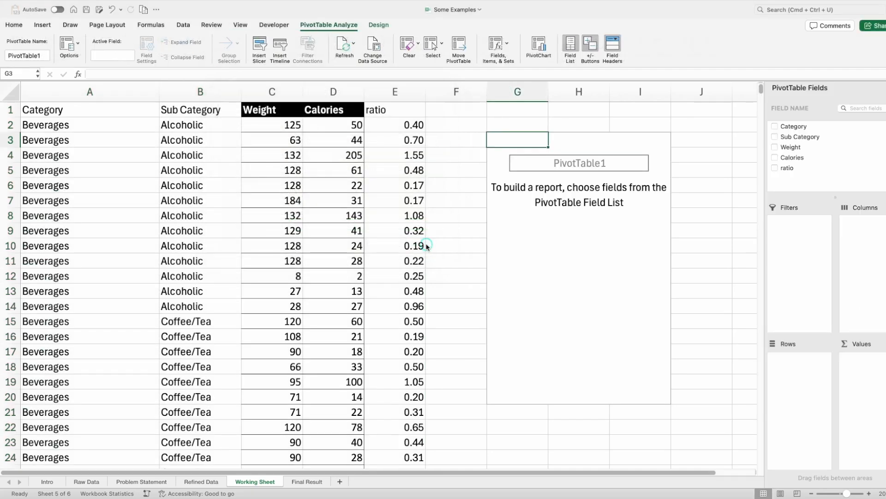
# - Add the Category field to the PivotTable rows and look over the resulting category list
pyautogui.moveTo(801, 131); pyautogui.dragTo(798, 389)
pyautogui.moveTo(526, 155); pyautogui.dragTo(526, 370)
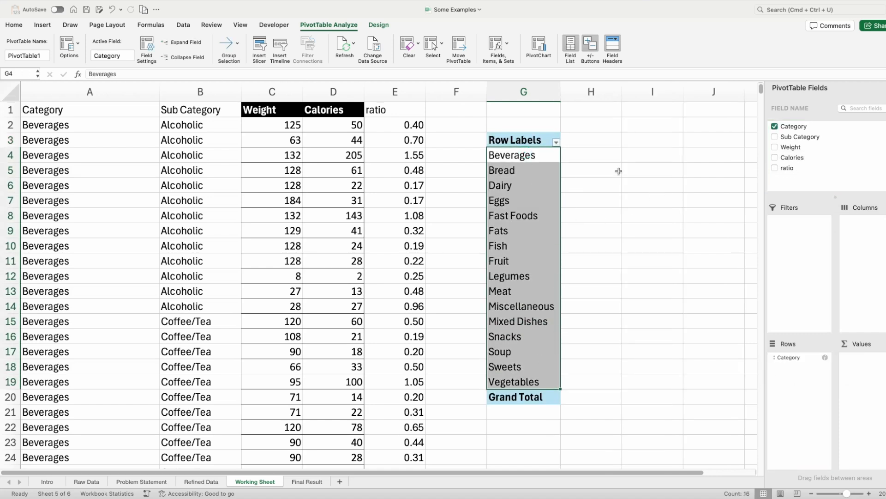
pyautogui.moveTo(539, 139); pyautogui.dragTo(536, 394)
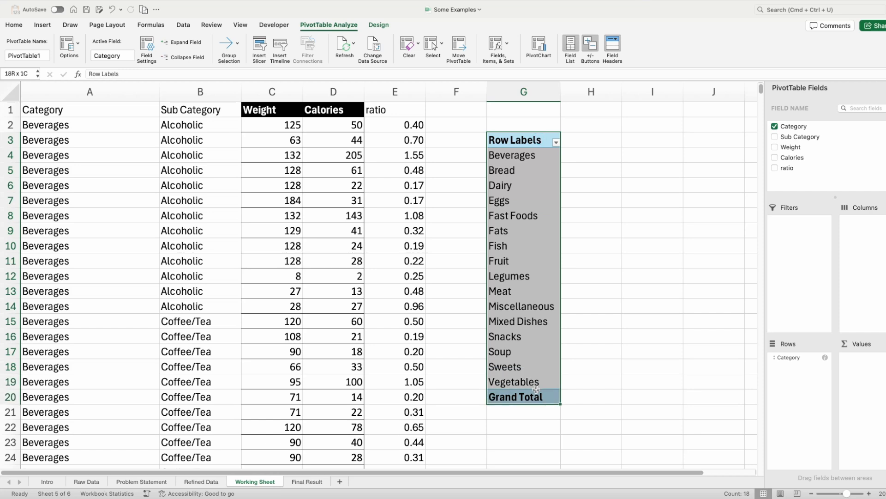
pyautogui.click(536, 248)
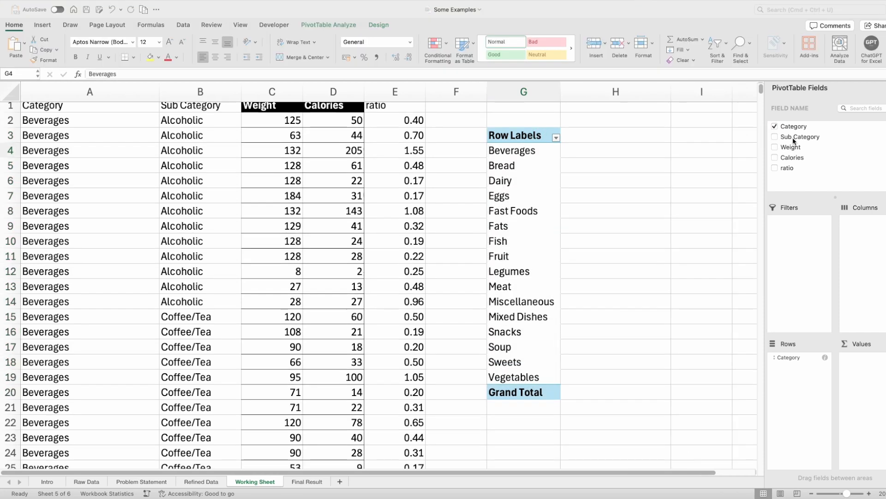
# - Add the Sub Category field beneath Category in the PivotTable rows and check the items under Beverages
pyautogui.moveTo(794, 141); pyautogui.dragTo(794, 424)
pyautogui.moveTo(793, 422); pyautogui.dragTo(794, 420)
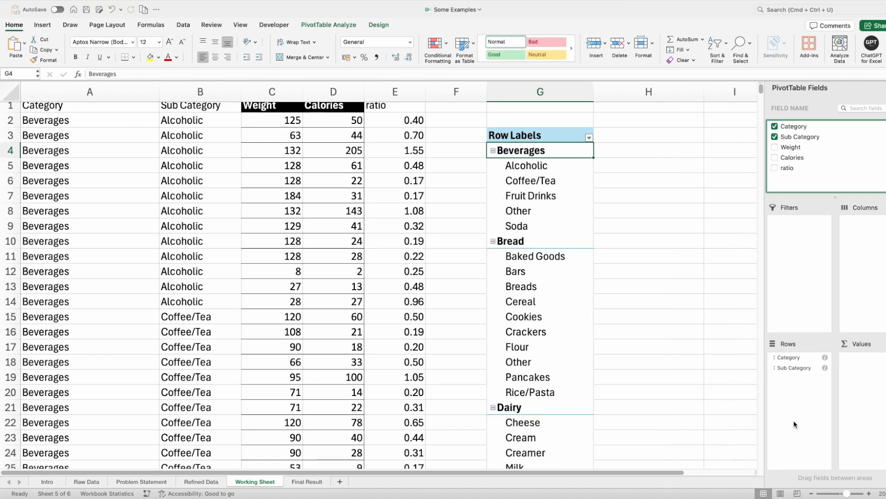
pyautogui.click(561, 189)
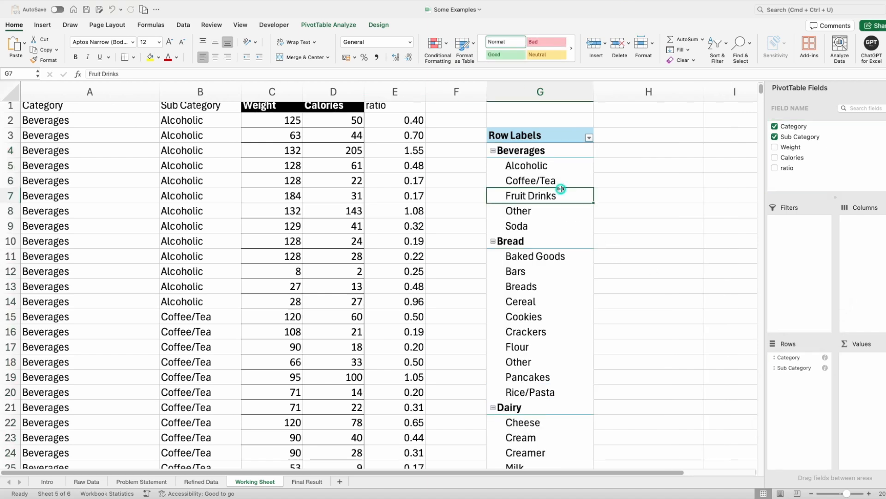
pyautogui.click(538, 148)
pyautogui.moveTo(550, 166); pyautogui.dragTo(554, 225)
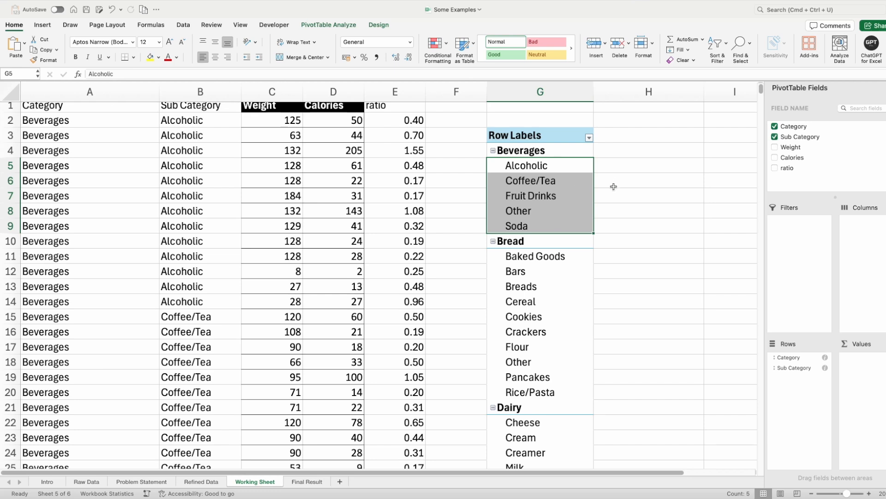
# - Show the PivotTable in tabular form and turn off its subtotals
pyautogui.hscroll(3, 442, 473)
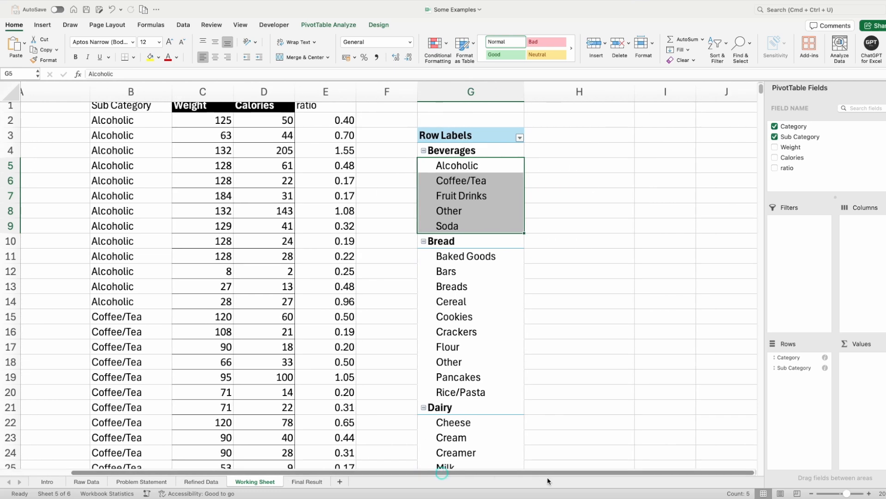
pyautogui.click(475, 312)
pyautogui.click(380, 25)
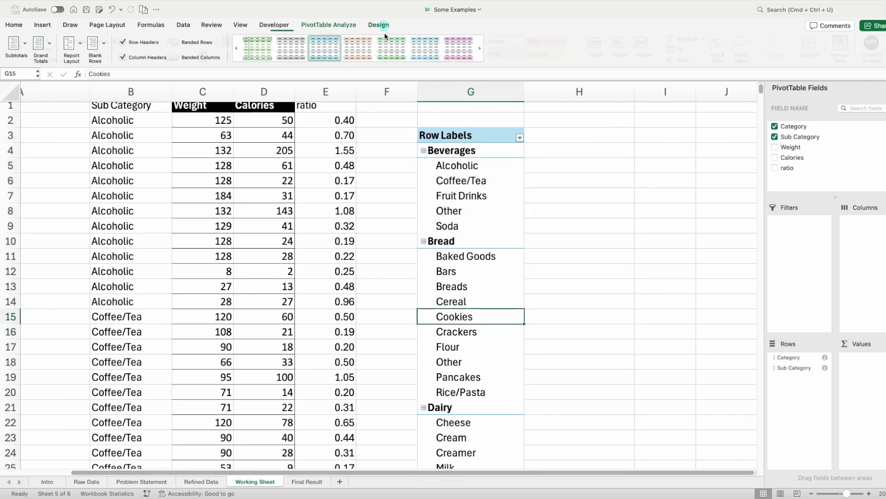
pyautogui.click(79, 46)
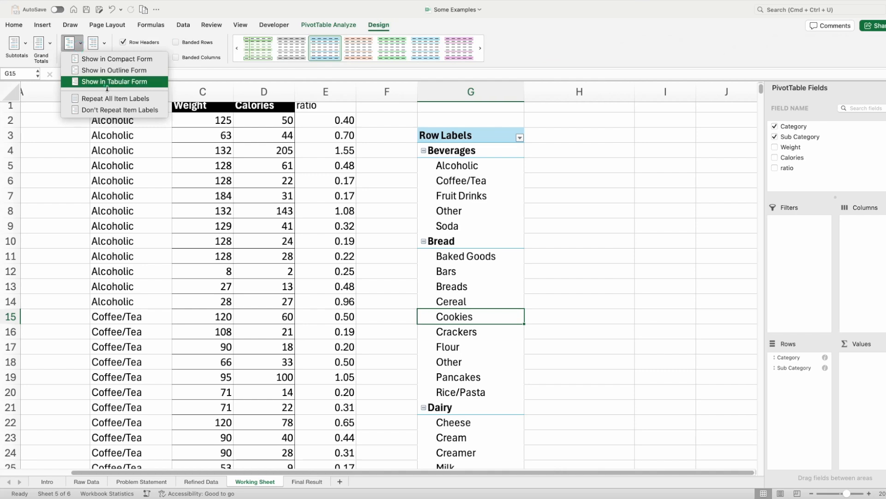
pyautogui.click(107, 79)
pyautogui.click(25, 43)
pyautogui.click(47, 60)
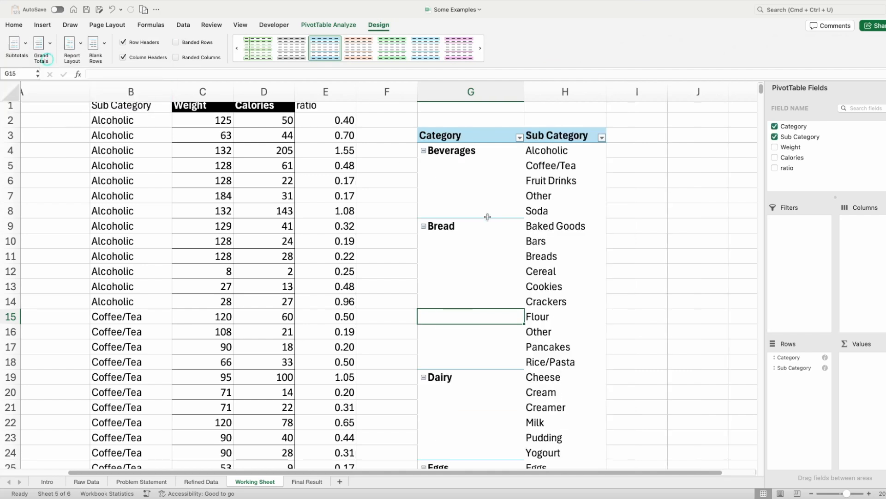
# - Examine which sub categories belong to each category in the PivotTable, including Eggs, Fast Foods and Beverages, and compare with the ratio column
pyautogui.click(504, 208)
pyautogui.scroll(-8, 507, 339)
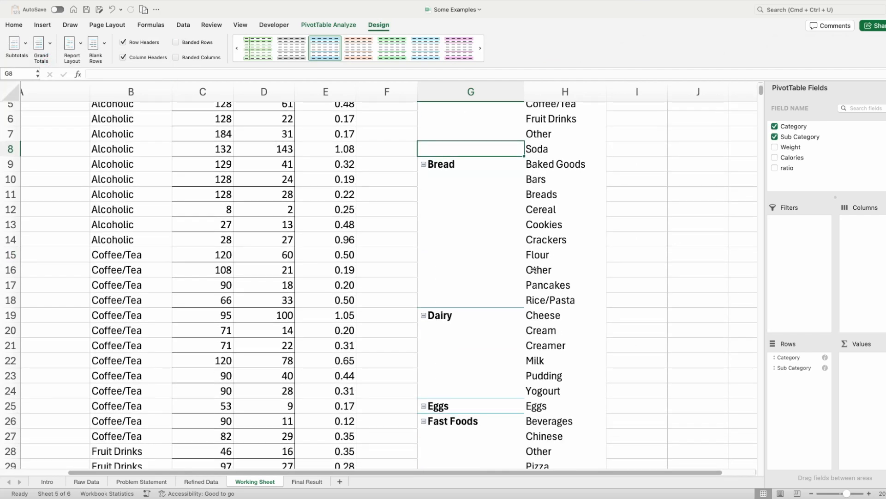
pyautogui.moveTo(507, 348); pyautogui.dragTo(537, 349)
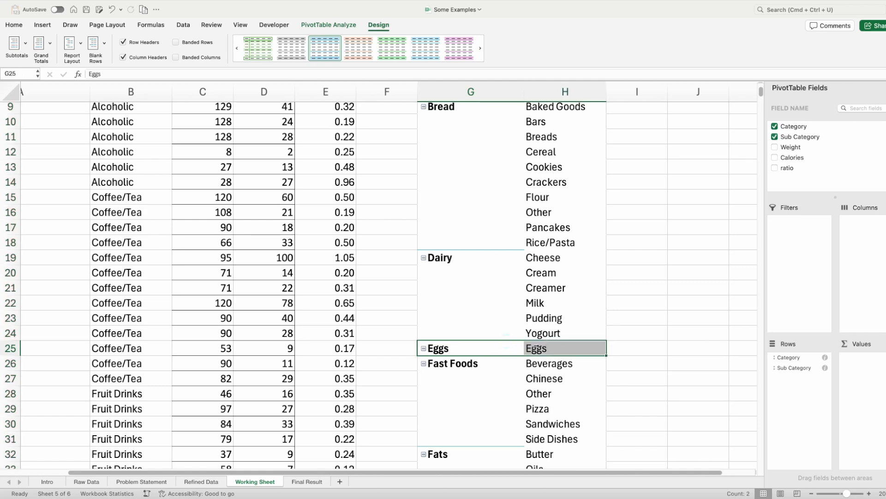
pyautogui.click(471, 365)
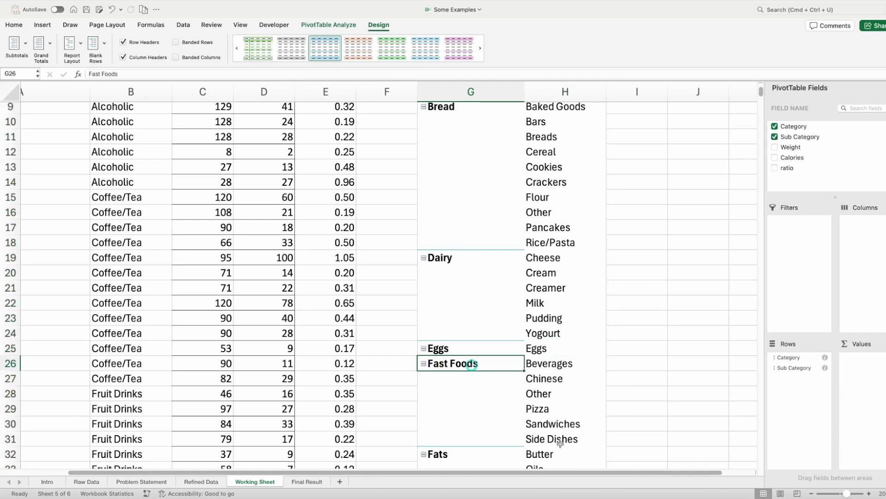
pyautogui.moveTo(559, 438); pyautogui.dragTo(558, 362)
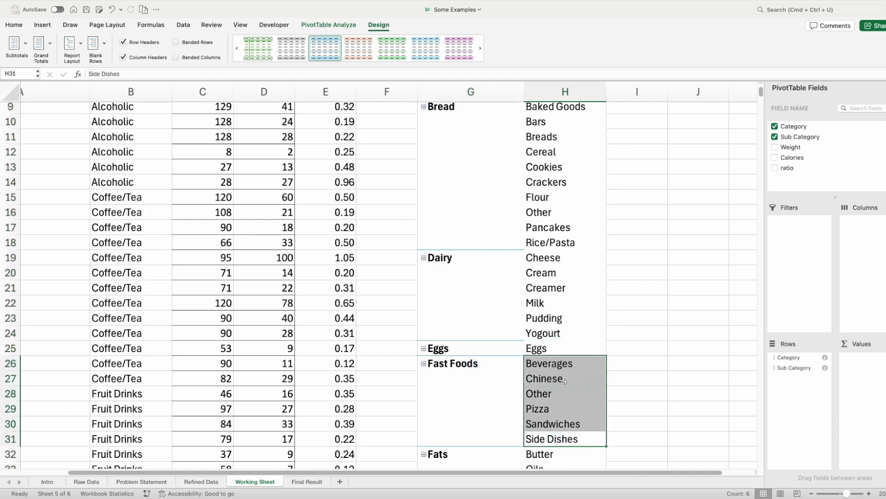
pyautogui.scroll(7, 566, 383)
pyautogui.scroll(1, 566, 383)
pyautogui.click(553, 157)
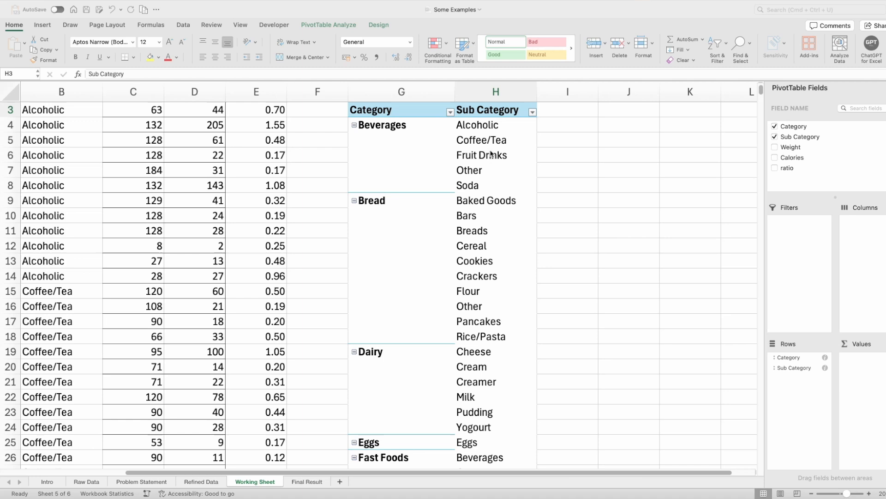
pyautogui.click(491, 152)
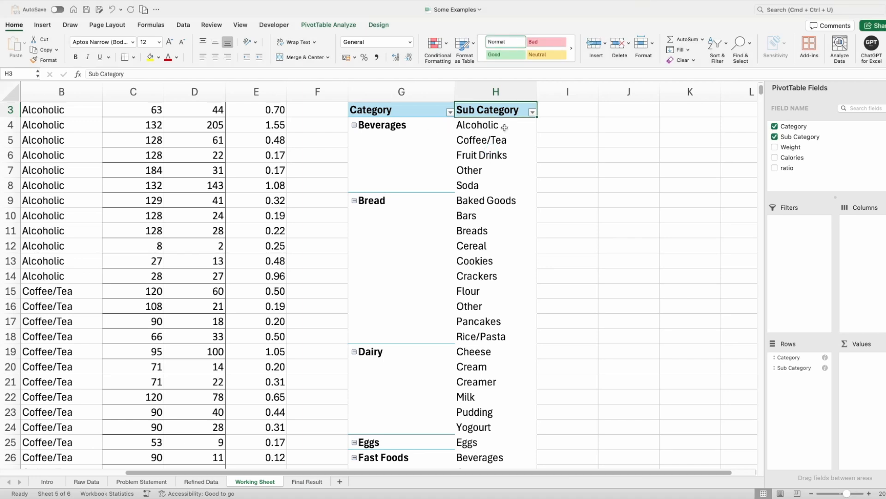
pyautogui.moveTo(504, 127); pyautogui.dragTo(503, 191)
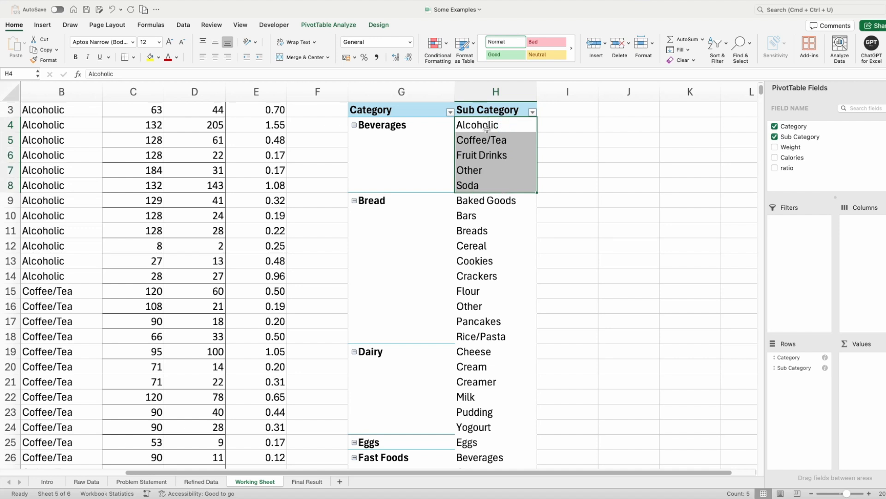
pyautogui.click(388, 110)
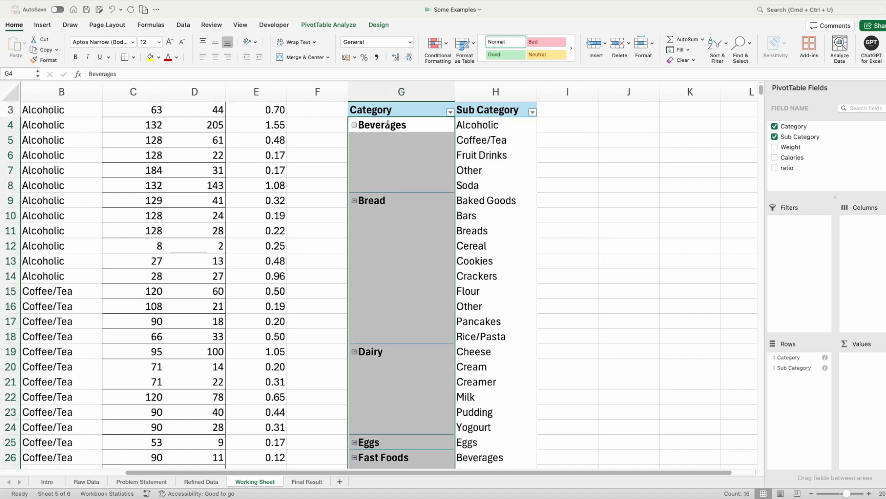
pyautogui.click(481, 135)
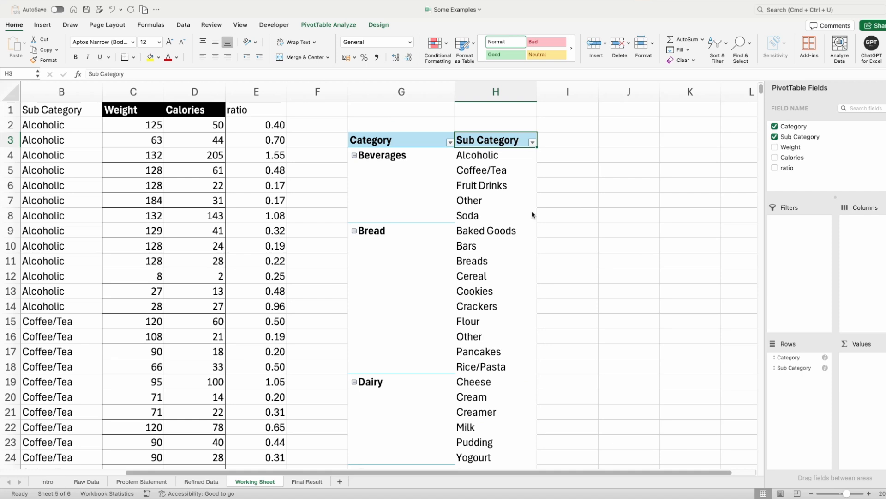
pyautogui.click(266, 107)
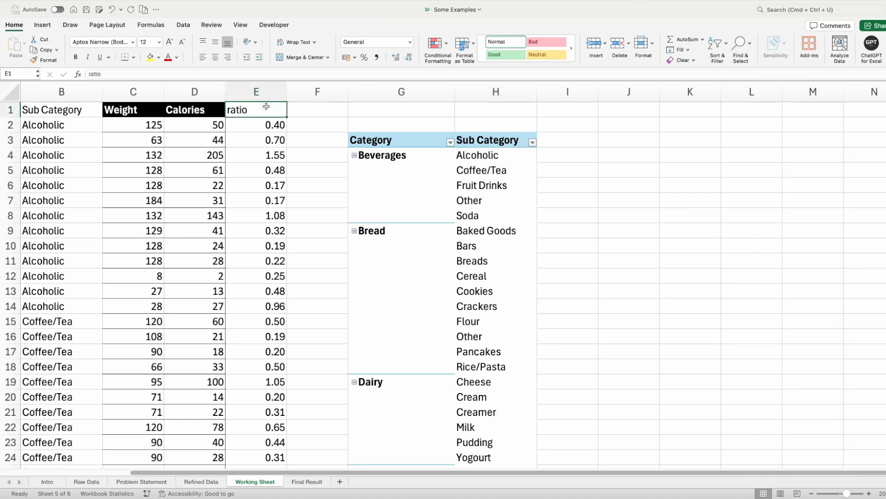
# - Add filters to the header row of the food data and sort the rows by ratio in descending order
pyautogui.hscroll(-5, 266, 106)
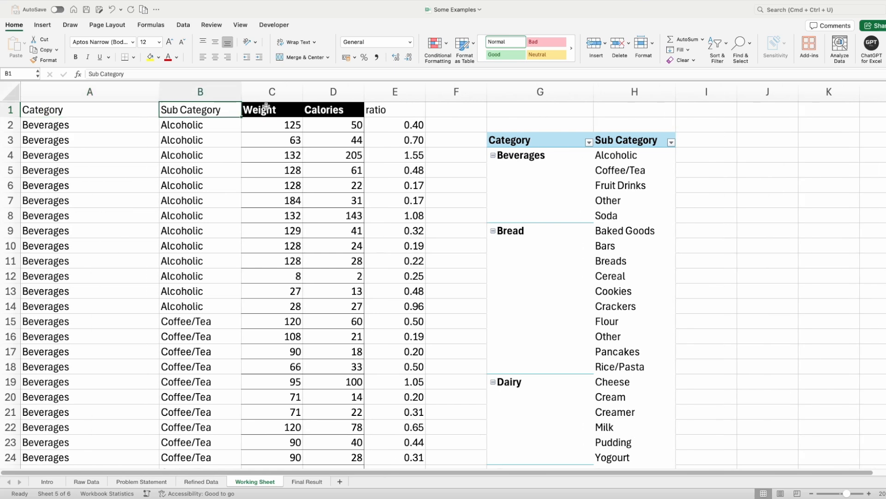
pyautogui.press('super+shift+f')
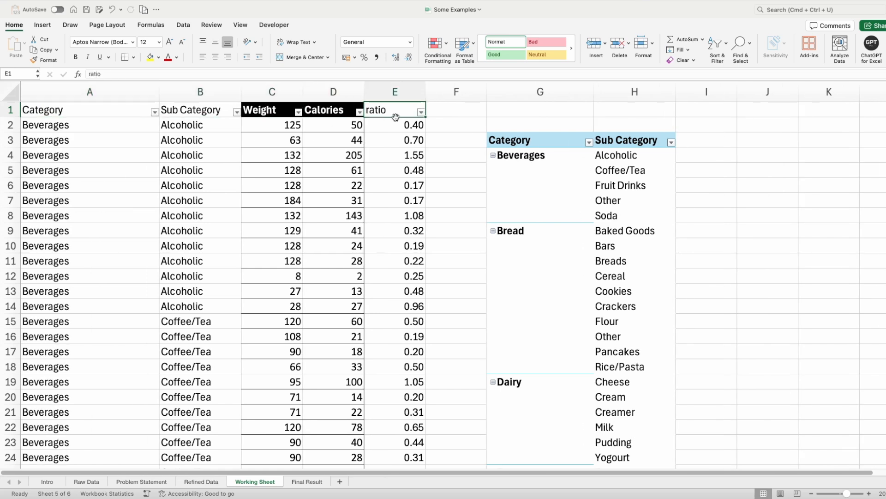
pyautogui.click(421, 112)
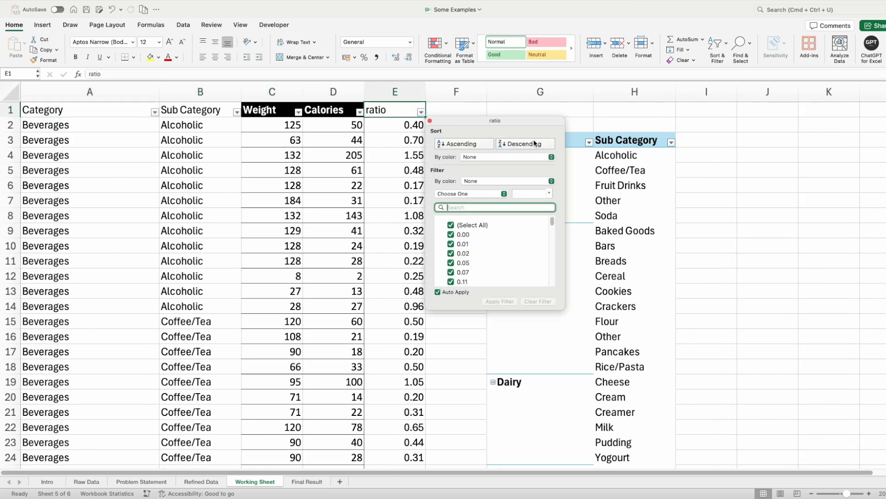
pyautogui.click(535, 144)
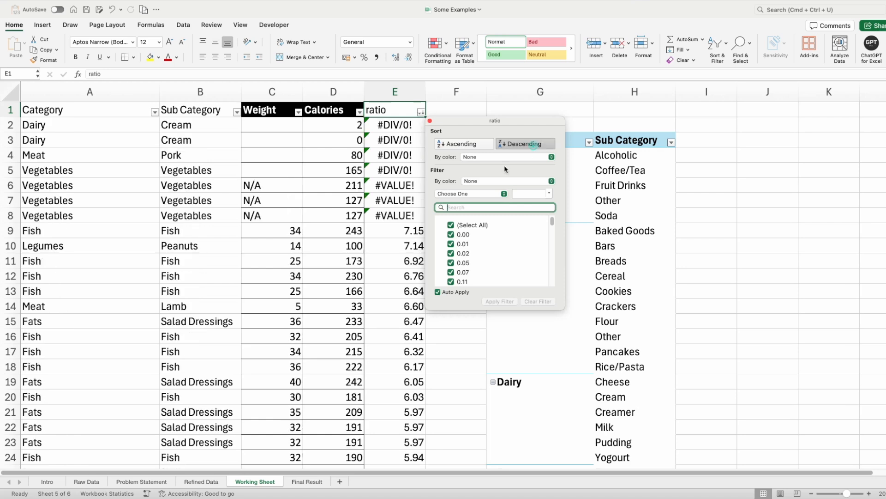
pyautogui.click(393, 181)
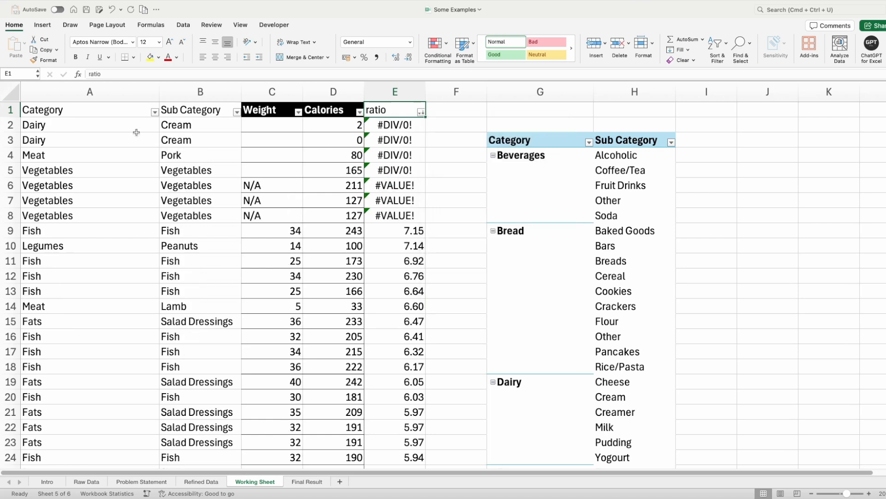
# - Examine the rows with ratio errors and the first food row with a valid calories-to-weight ratio, including its category, sub category and calories
pyautogui.click(392, 124)
pyautogui.moveTo(393, 123); pyautogui.dragTo(111, 216)
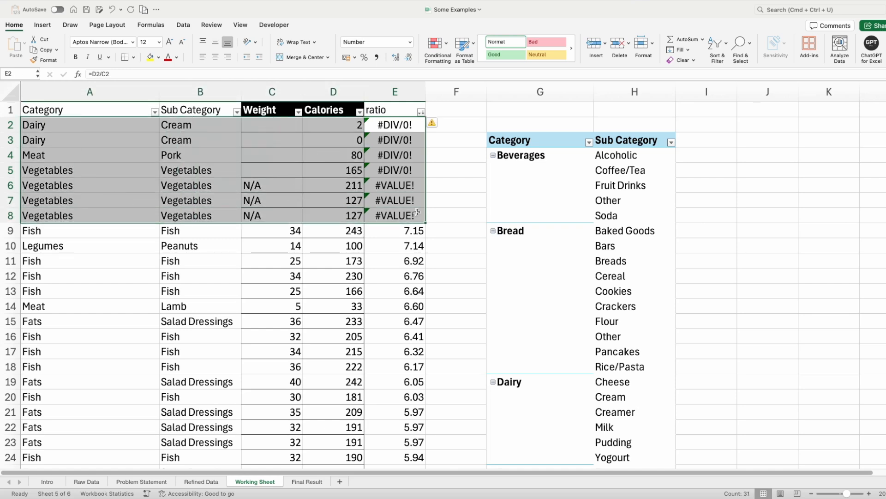
pyautogui.click(108, 233)
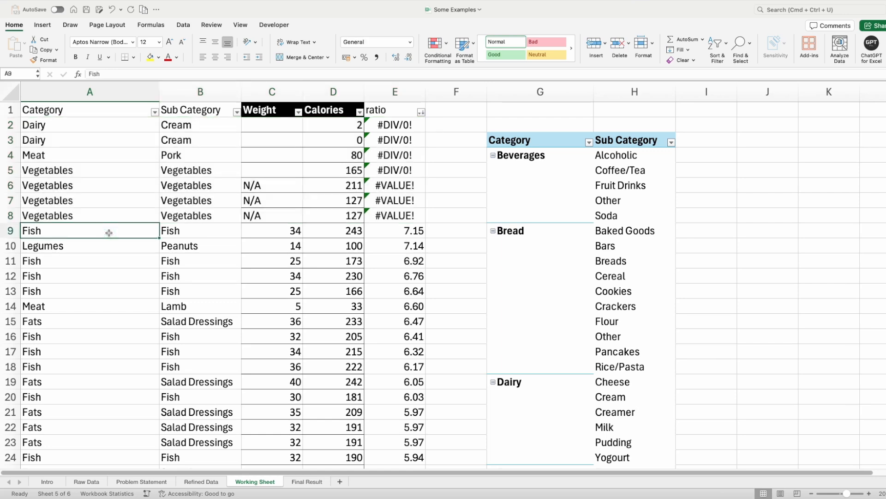
pyautogui.click(210, 232)
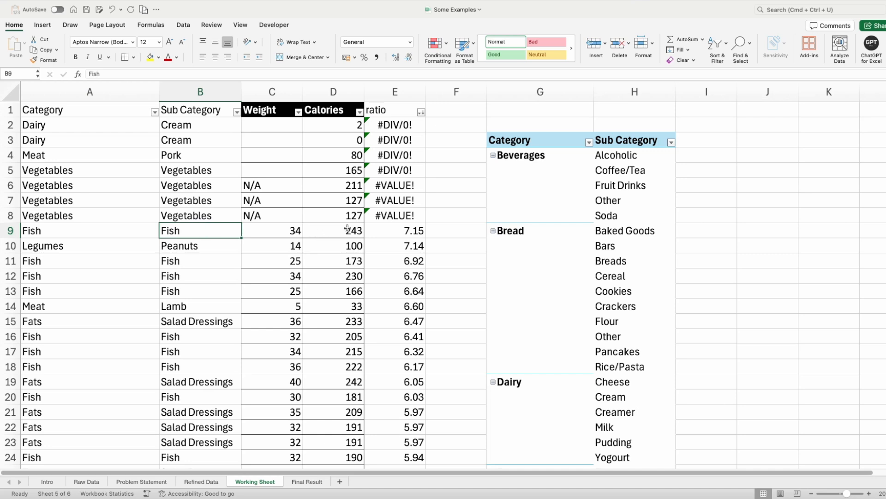
pyautogui.click(391, 231)
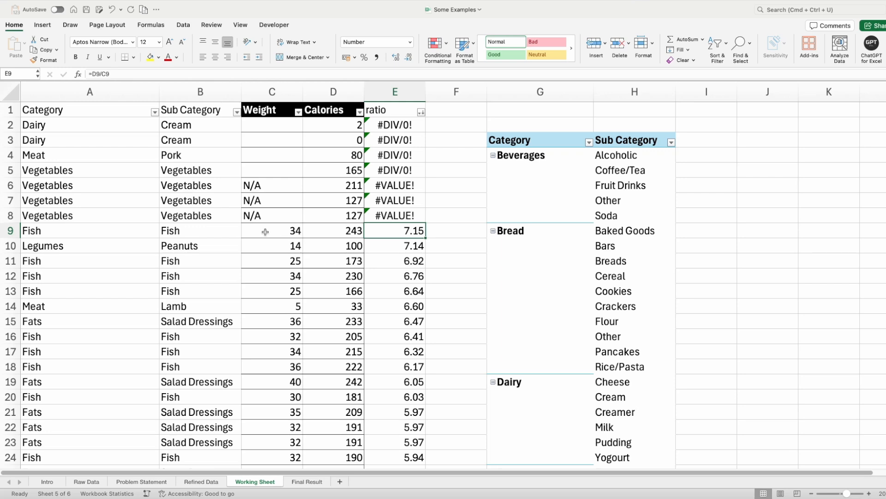
pyautogui.click(328, 231)
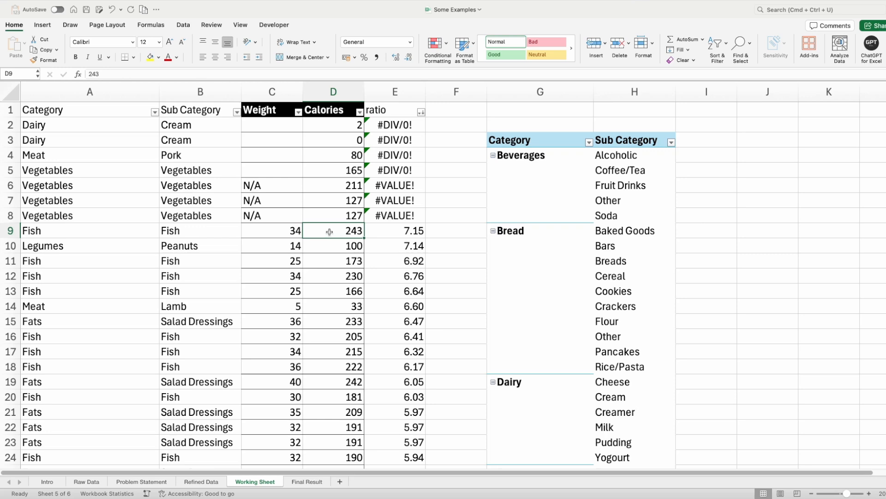
pyautogui.click(530, 203)
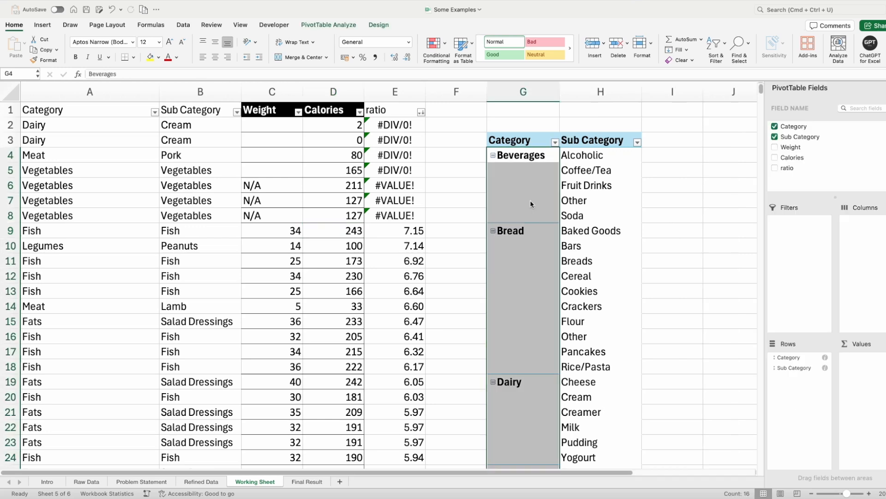
pyautogui.click(403, 233)
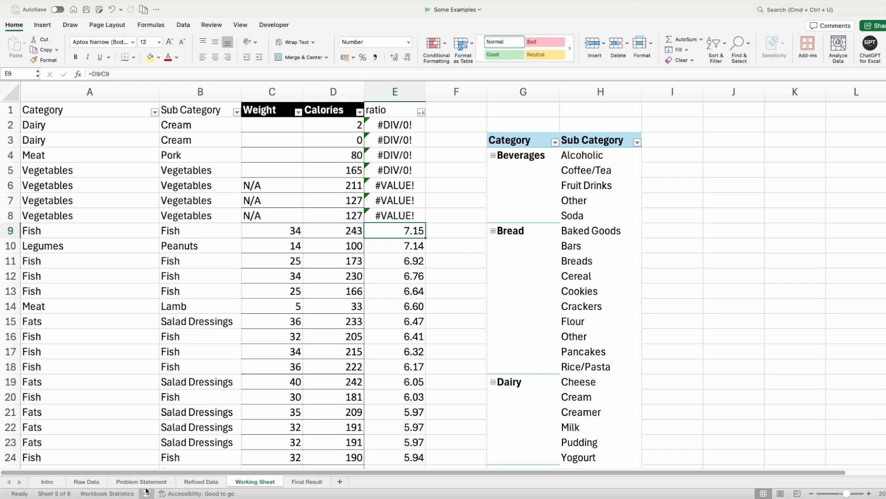
# - View the C3:G5 area of the Final Result sheet, and compare it with the PivotTable's Category and Sub Category columns in the Working Sheet
pyautogui.click(312, 483)
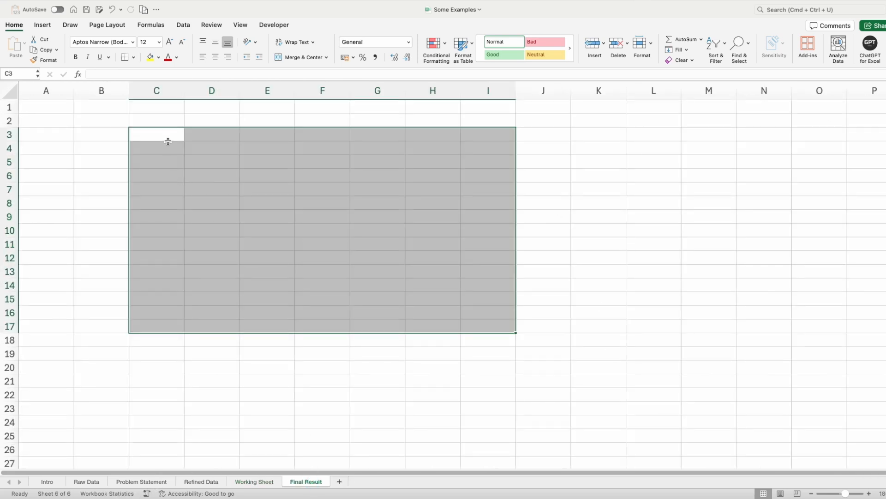
pyautogui.moveTo(169, 135); pyautogui.dragTo(396, 167)
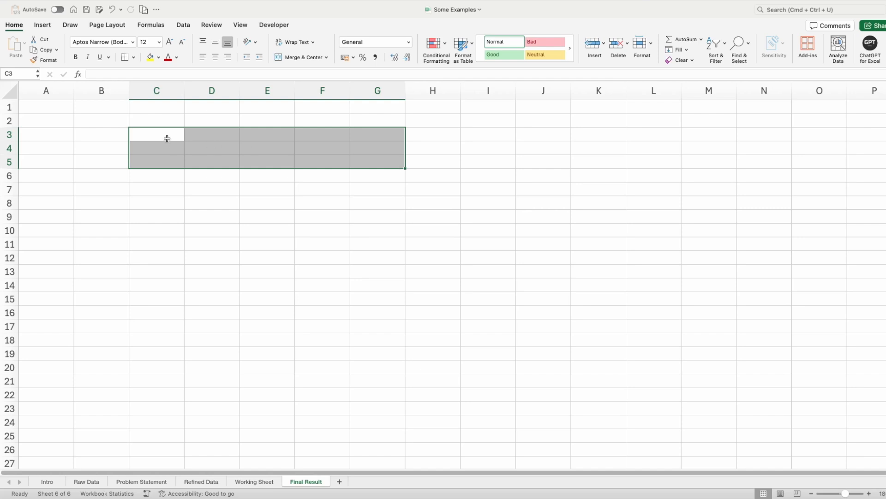
pyautogui.click(261, 484)
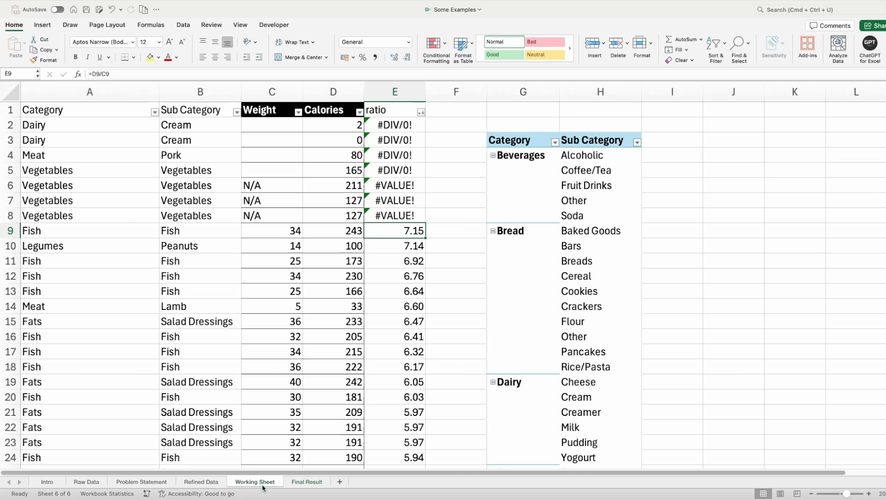
pyautogui.click(489, 248)
pyautogui.click(553, 196)
pyautogui.click(603, 167)
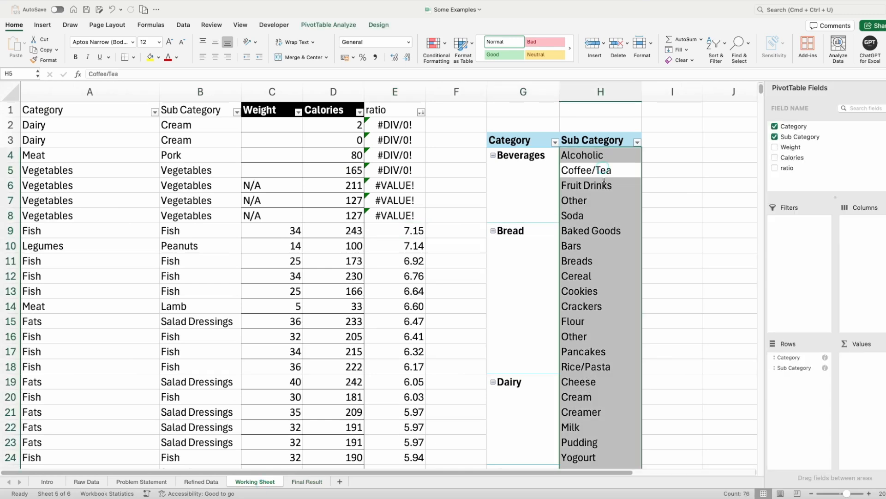
# - Look over columns C to E of the Final Result sheet as space for the answers, and review the questions in the Problem Statement sheet
pyautogui.click(306, 482)
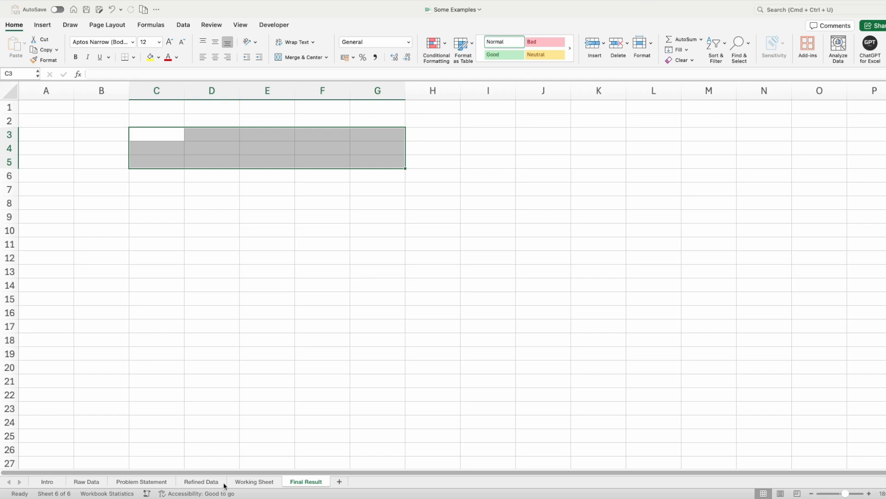
pyautogui.click(172, 135)
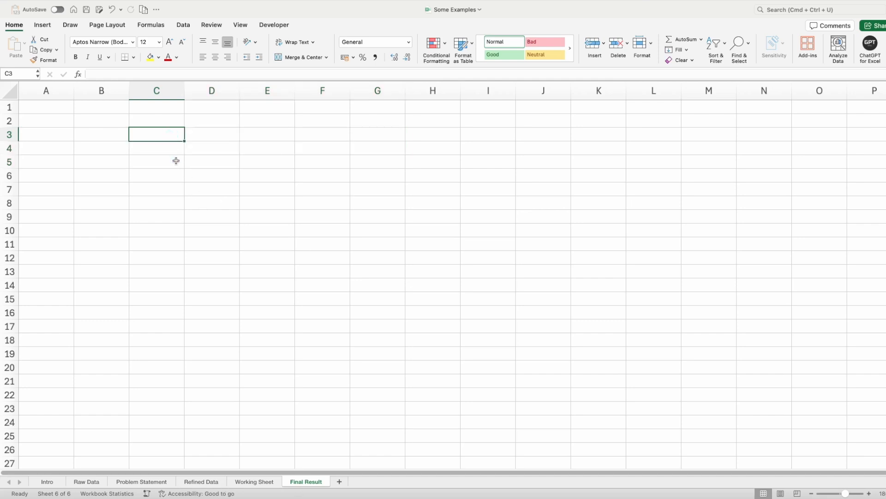
pyautogui.moveTo(176, 161); pyautogui.dragTo(176, 300)
pyautogui.click(262, 133)
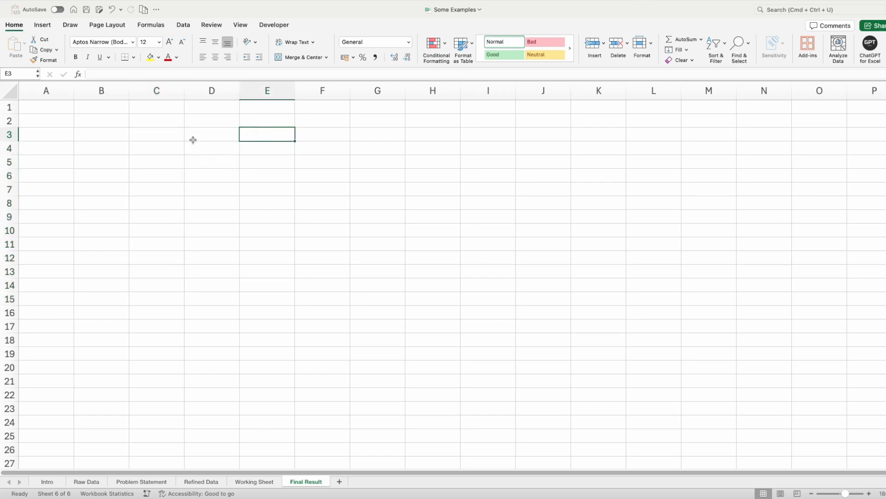
pyautogui.moveTo(194, 138); pyautogui.dragTo(202, 287)
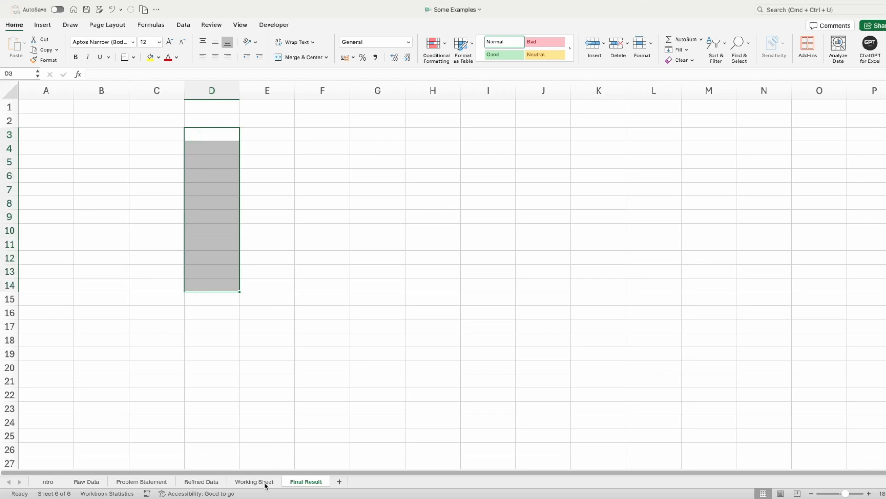
pyautogui.click(138, 481)
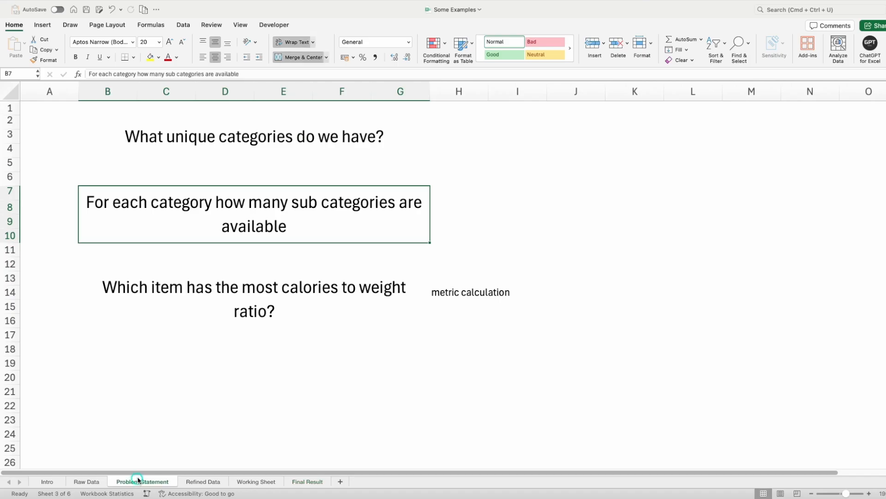